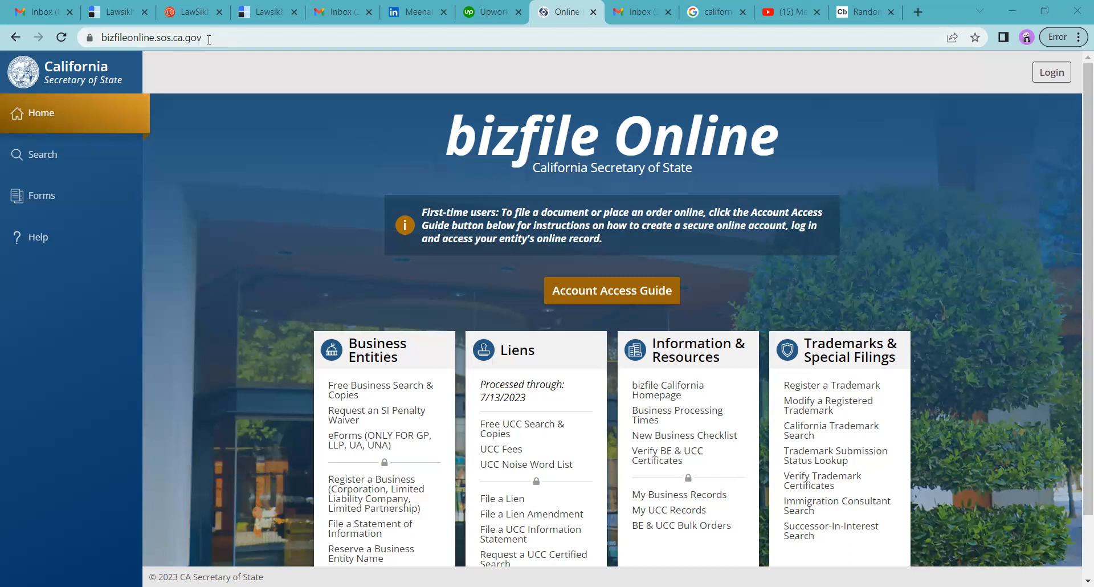
Check the site URL and go to the bizfile Online Login page.
click(209, 40)
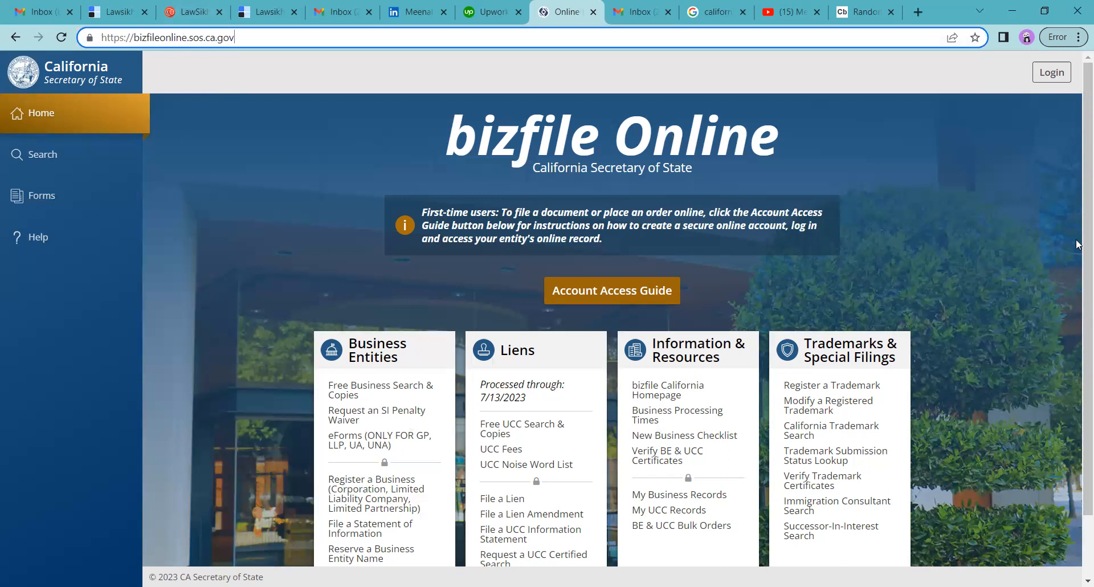
click(1036, 81)
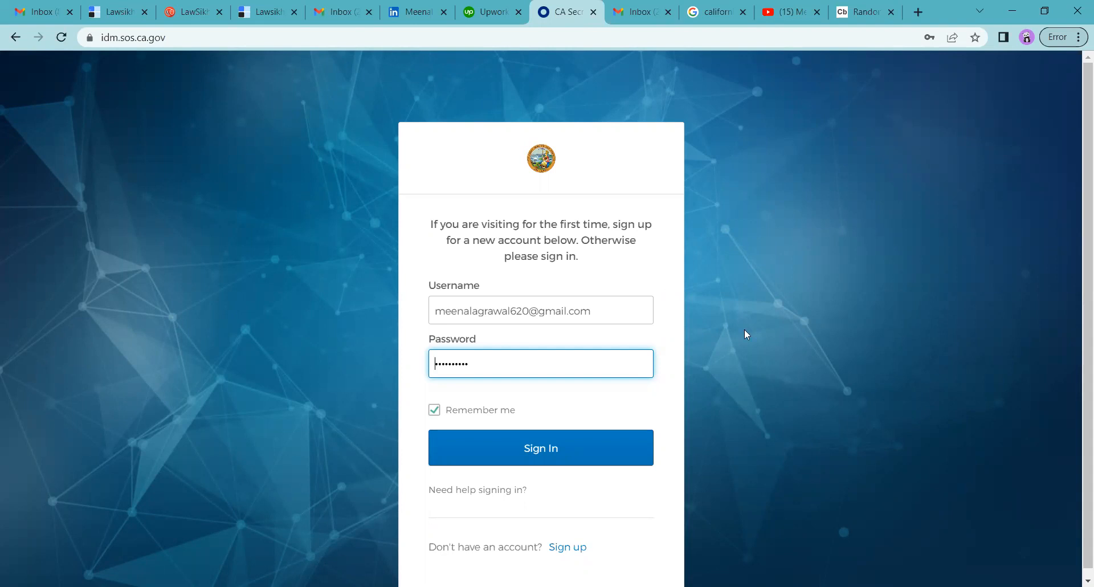
Sign in with the saved username and password.
click(551, 450)
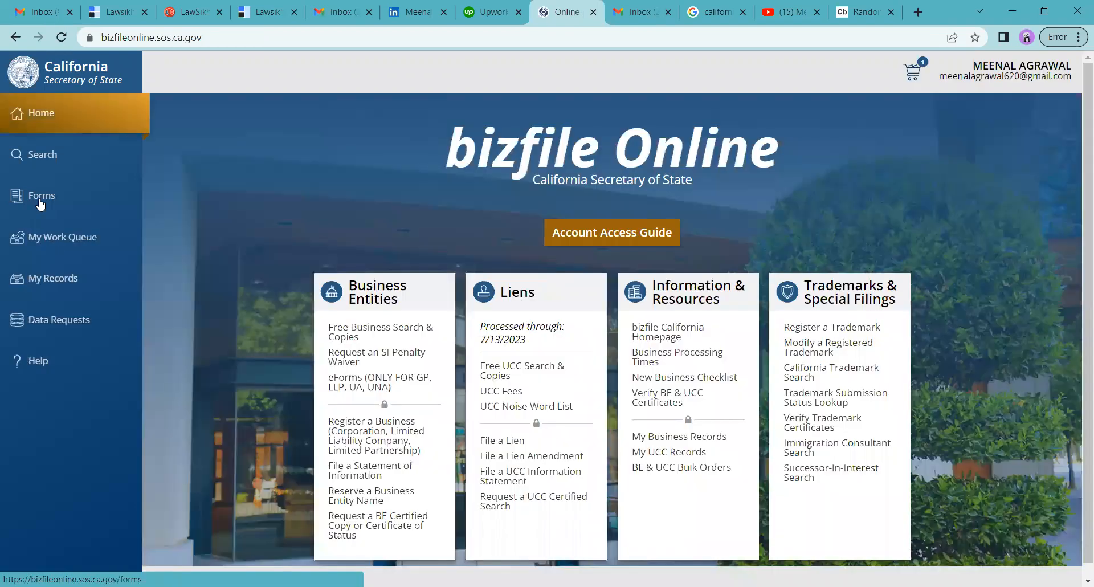
From Forms, start online filing of Articles of Incorporation – CA Corporation – General Stock.
click(40, 203)
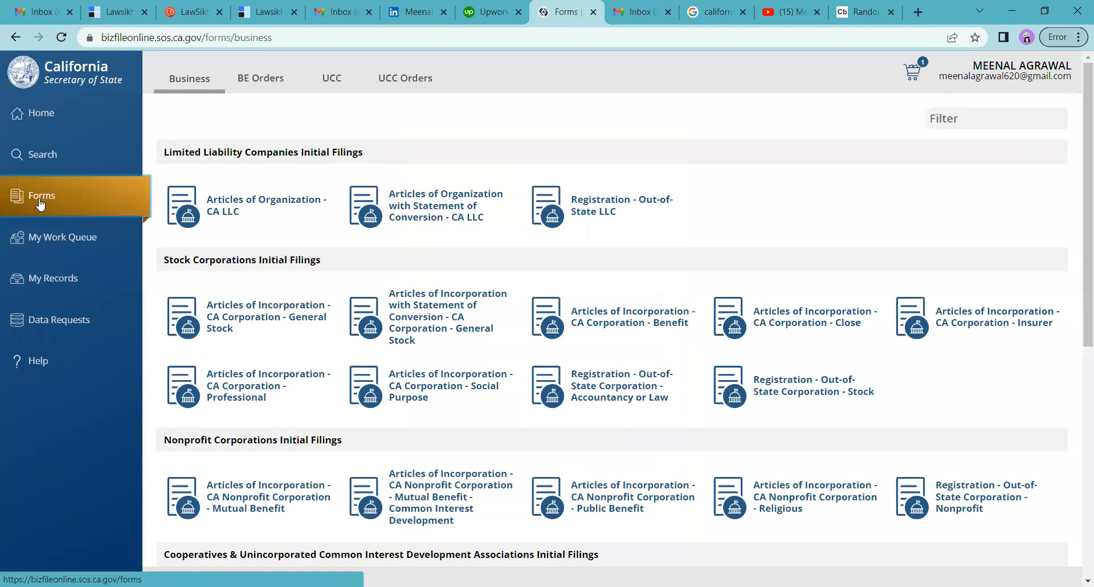
click(238, 328)
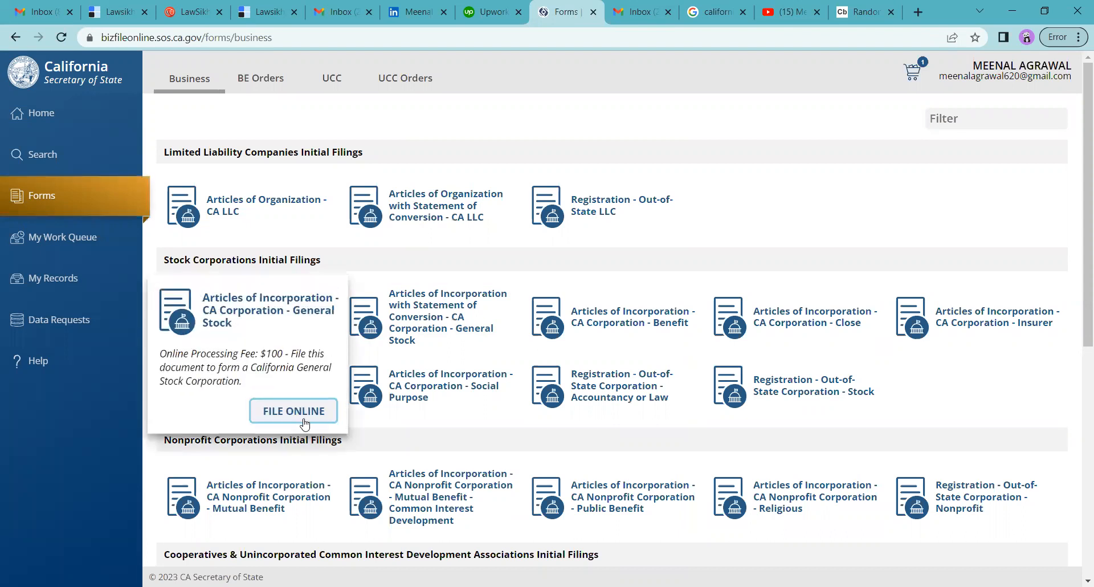
click(293, 411)
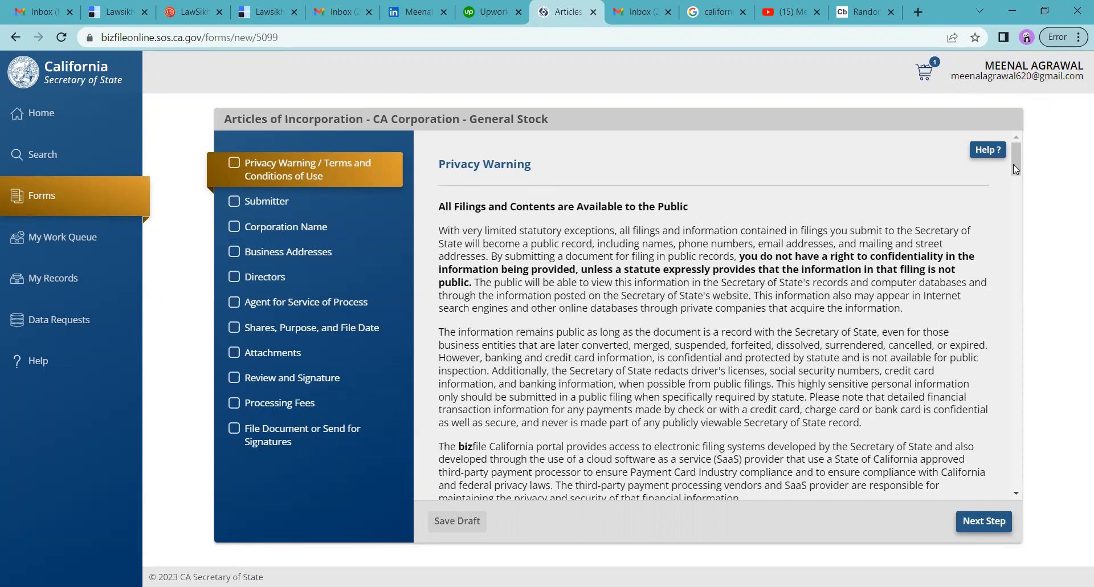
Agree to the Privacy Warning and Terms and Conditions, then go to Submitter Information.
scroll(1014, 171, down, 15)
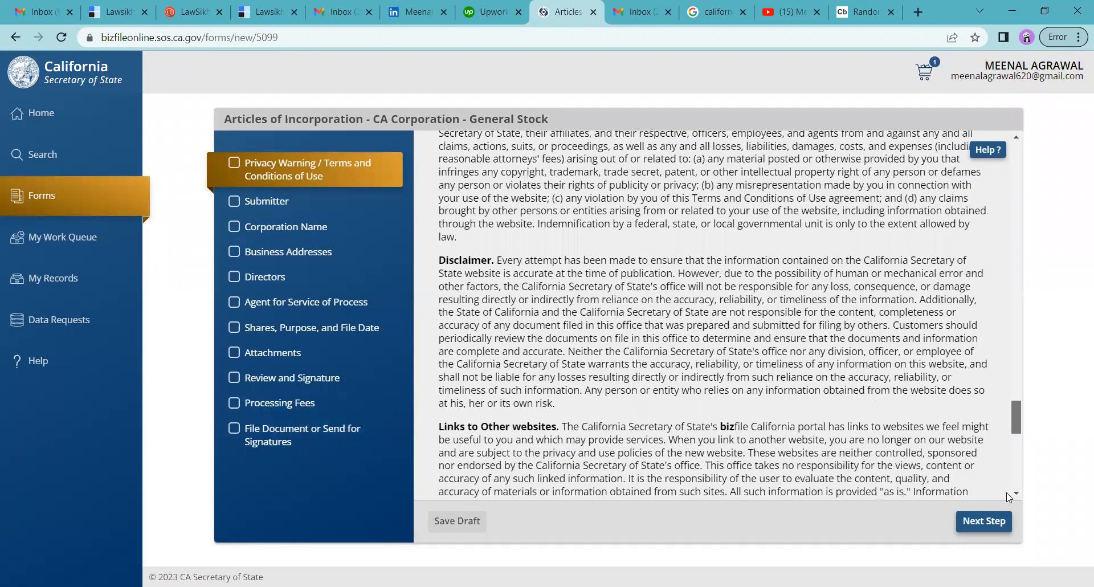
scroll(1008, 497, down, 5)
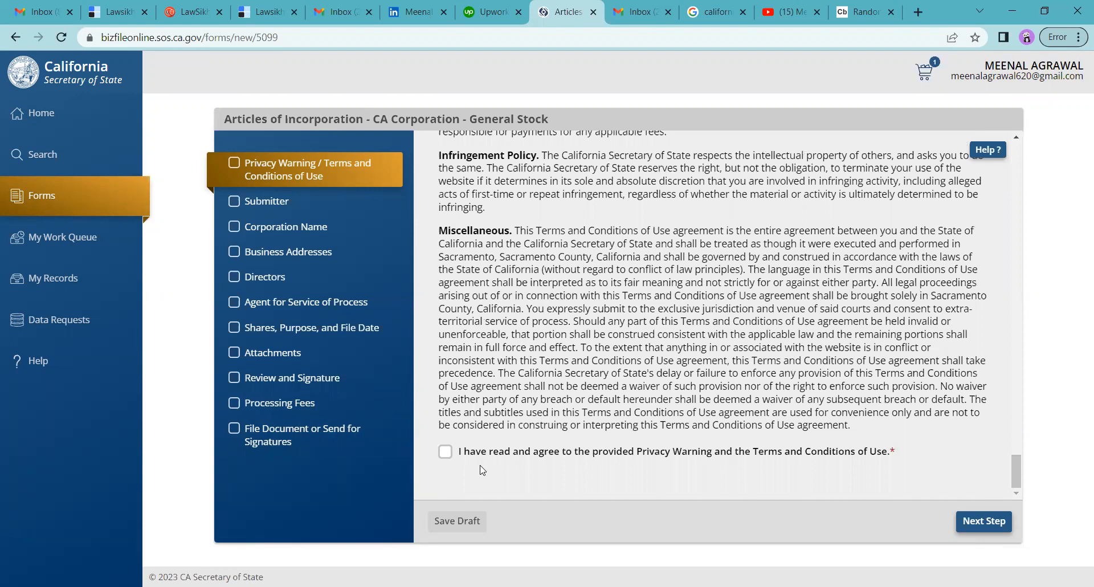
click(445, 453)
click(966, 529)
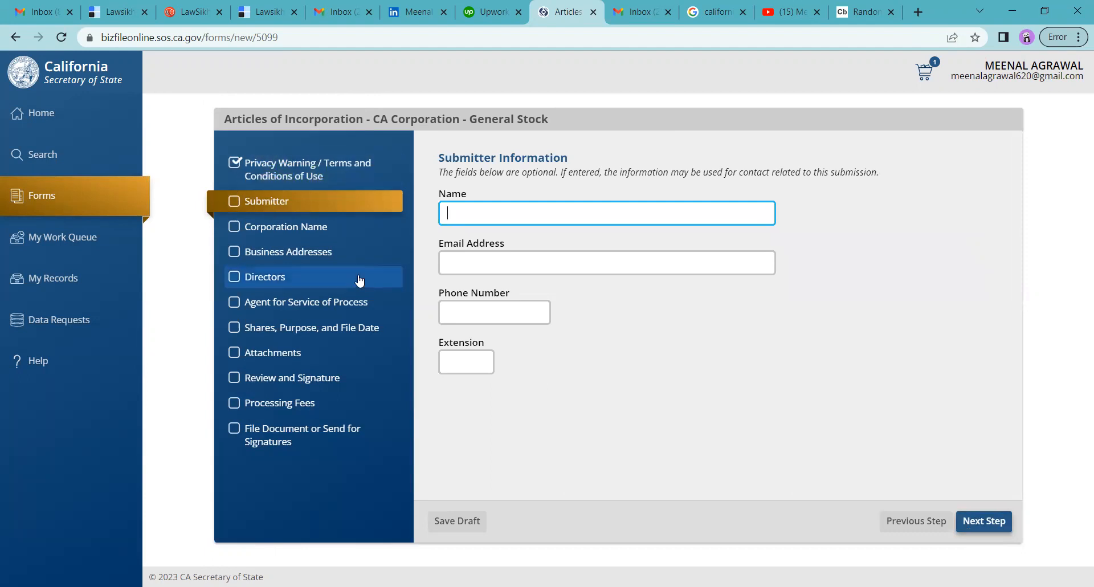
Enter the submitter's full name and e-mail address, then proceed to Corporation Name.
text(m)
key(BackSpace)
key(Tab)
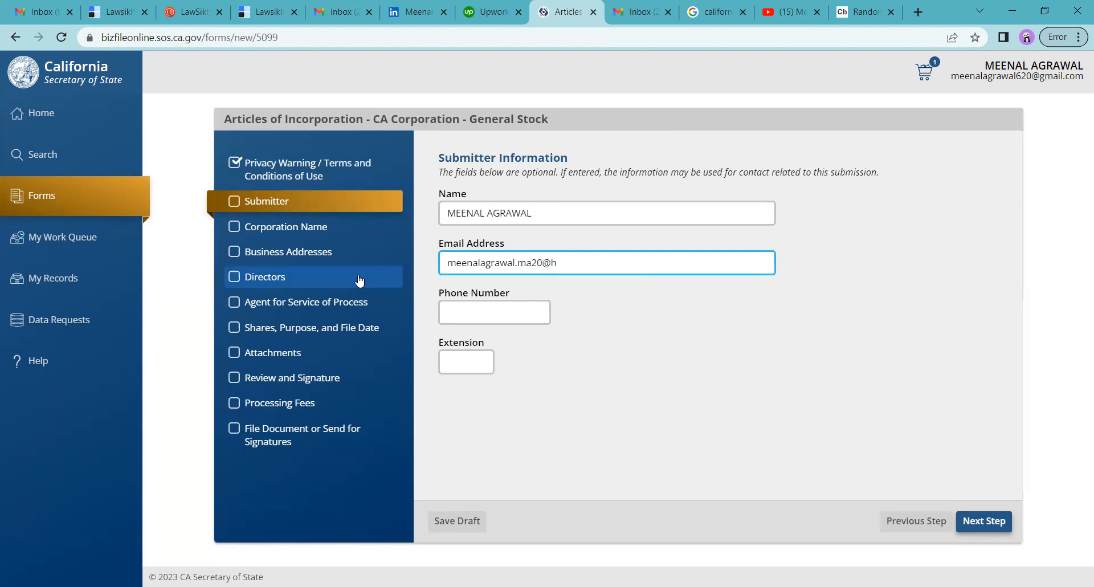
click(978, 528)
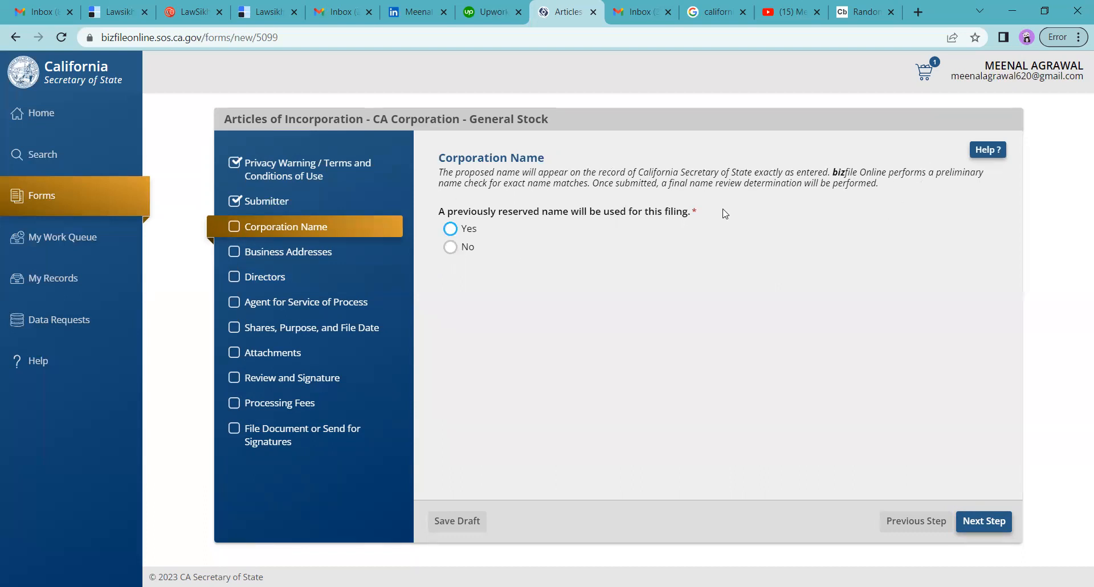
Answer No to using a reserved corporation name.
click(450, 246)
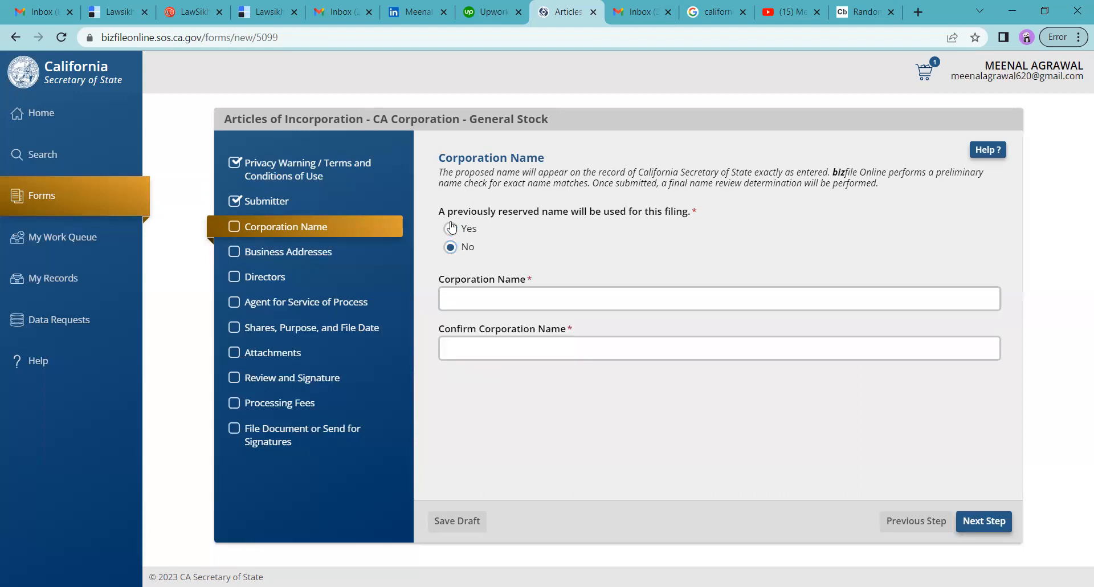
click(451, 229)
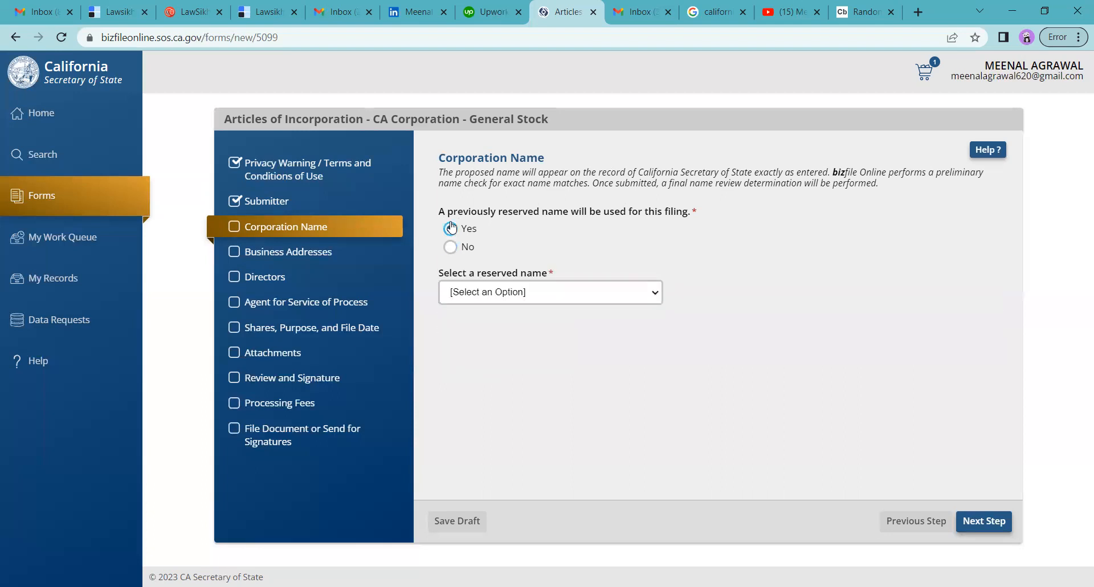
click(508, 292)
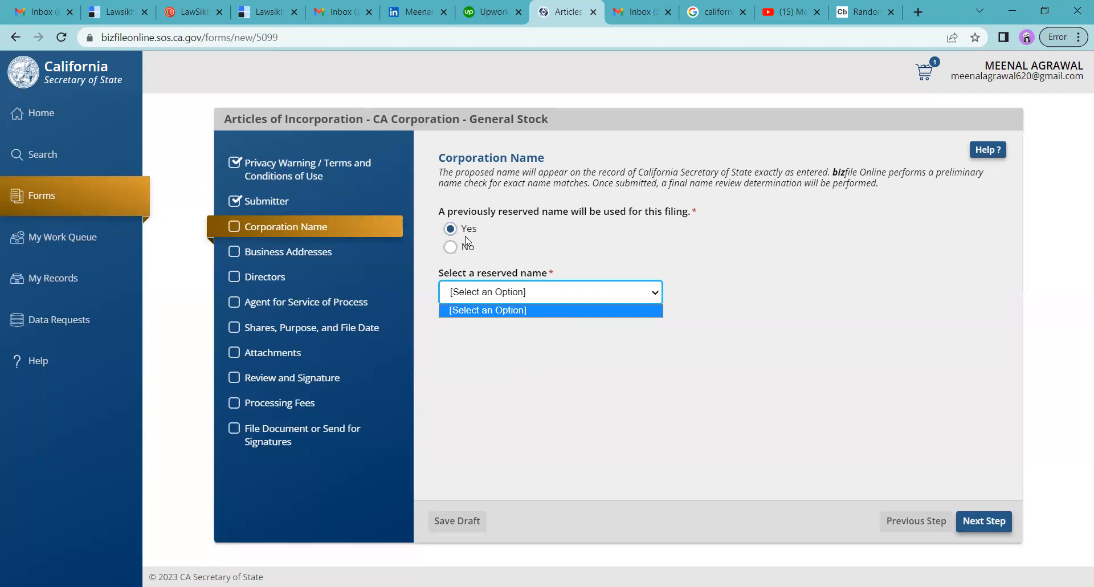
click(450, 248)
Enter and confirm the corporation name ONGROW CORPORATION LIMITED, then continue to addresses.
click(510, 292)
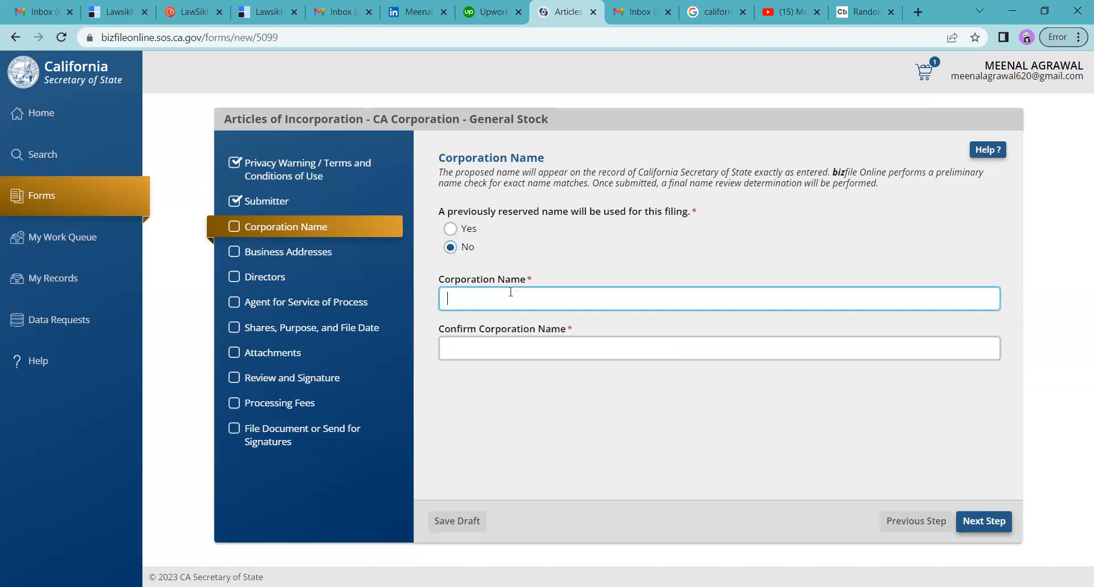
text(ON)
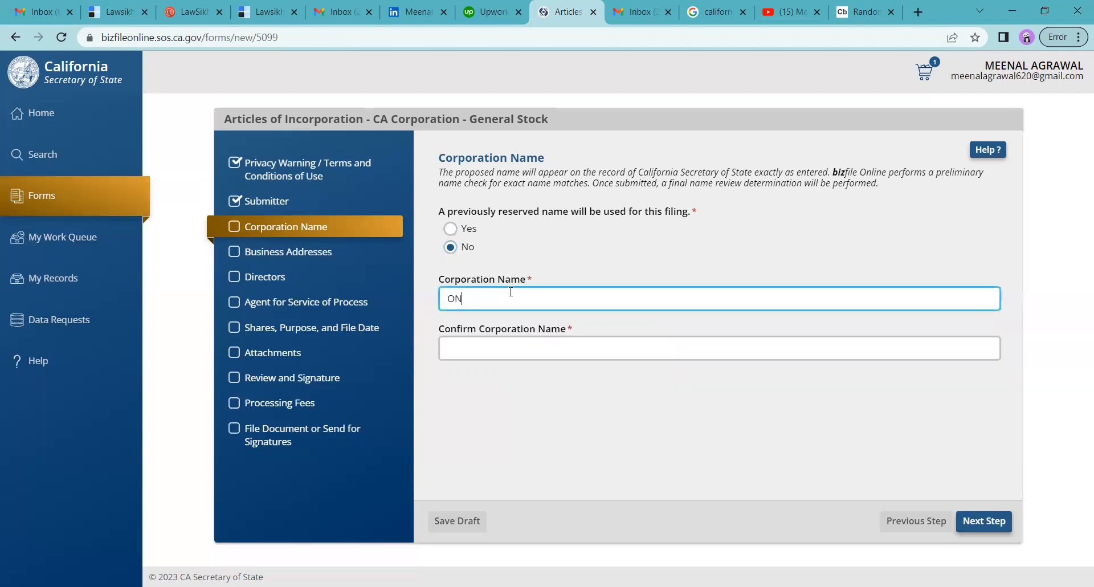
text(GRAOW CORPORATION LIMITED)
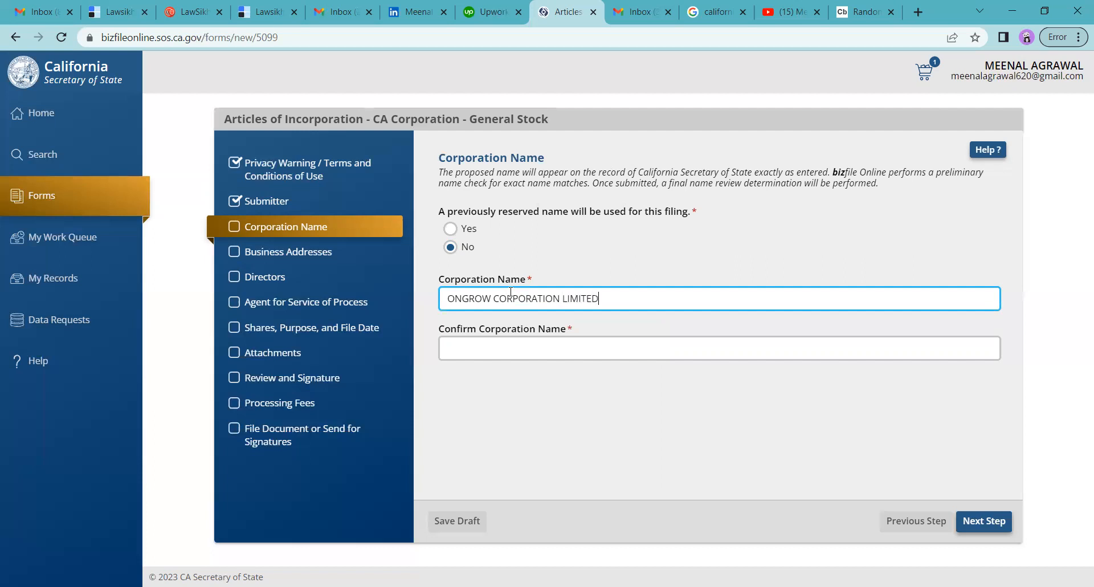
drag(602, 301, 399, 301)
key(ctrl+c)
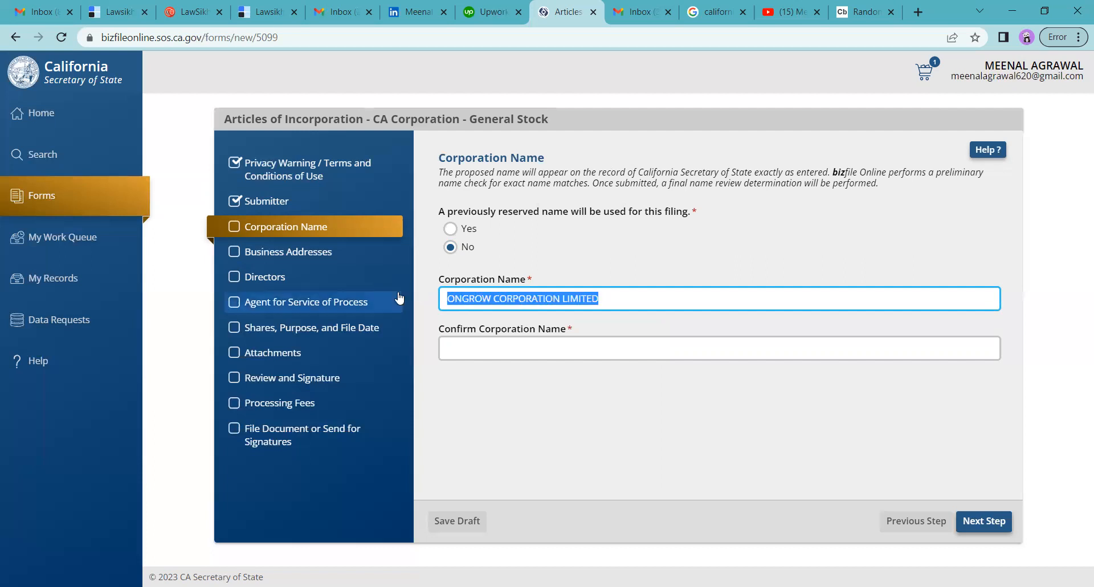
click(516, 348)
text(V)
key(ctrl+v)
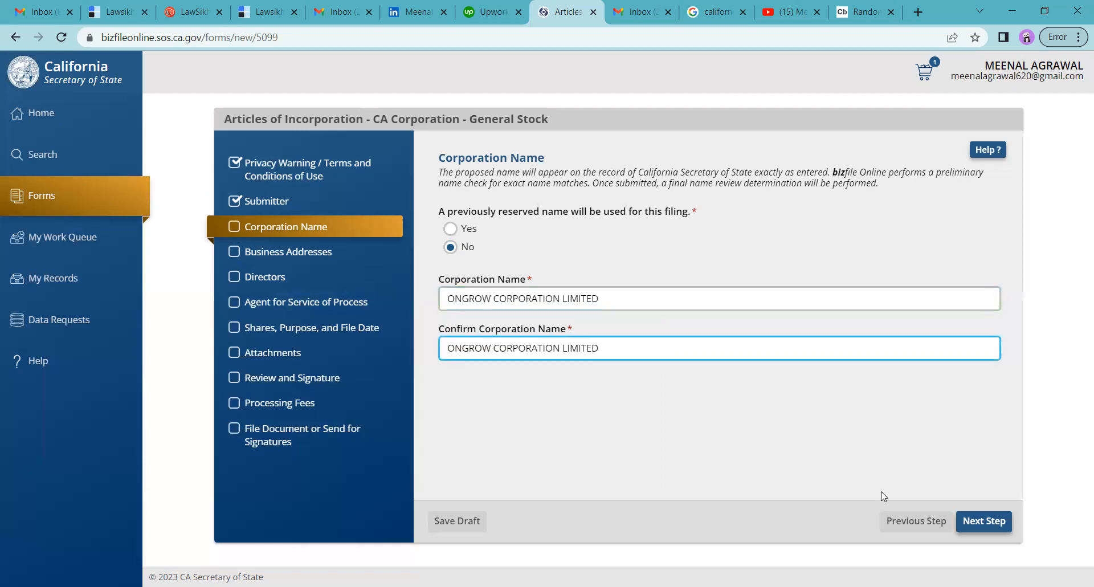
click(995, 523)
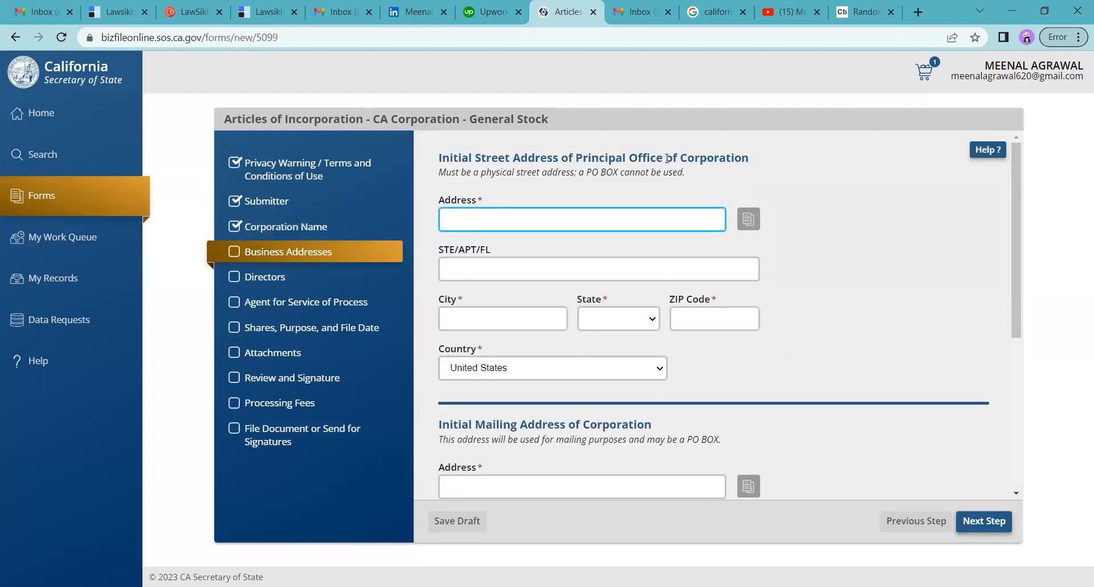
Select the principal office Address field and switch to the California address generator tab.
click(621, 215)
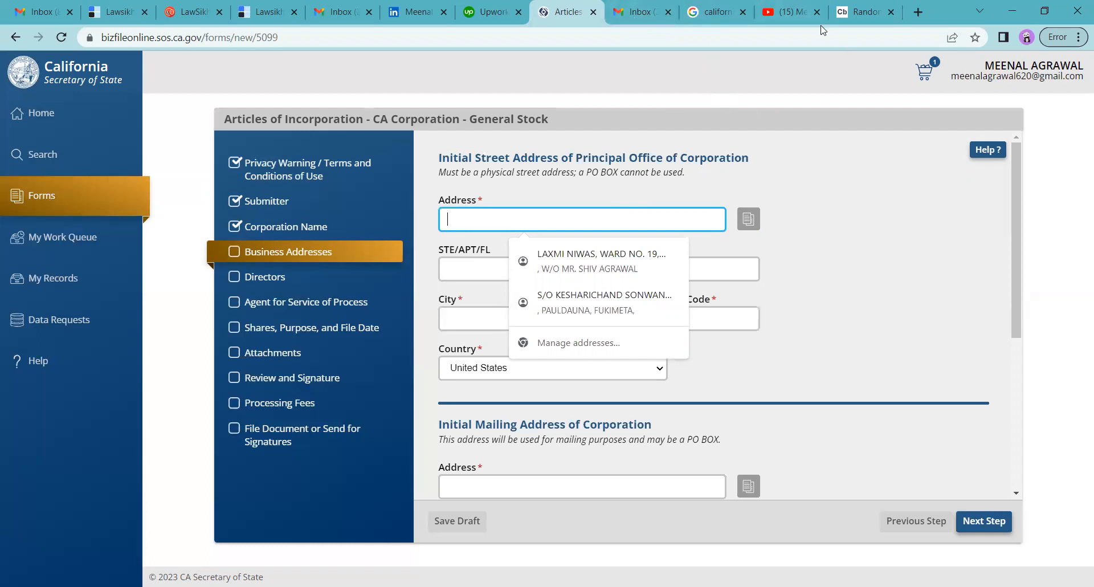
click(850, 17)
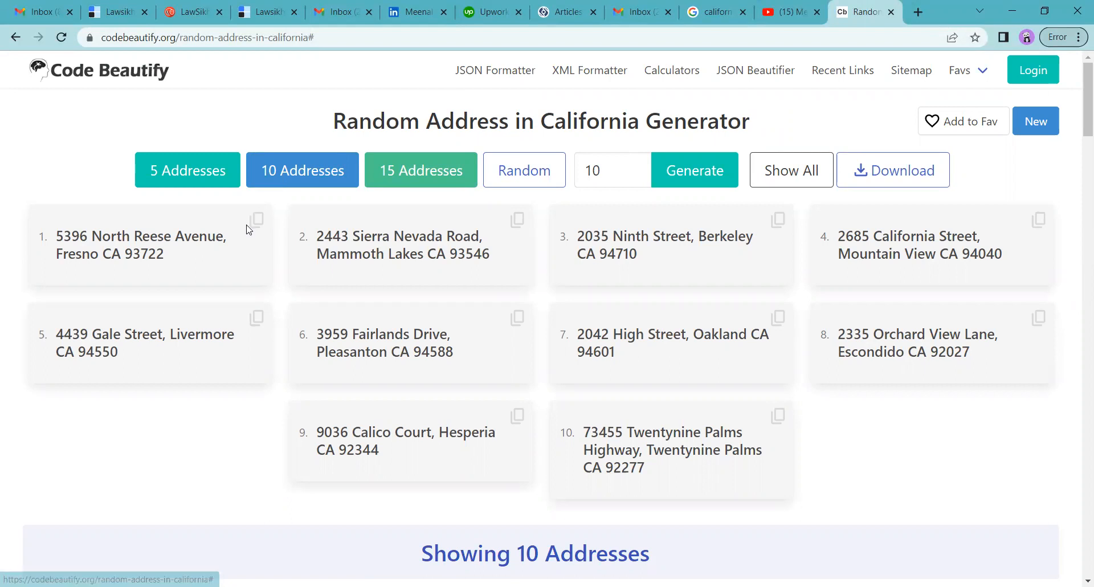
Copy generated sample address card 5 (Livermore, CA) to the clipboard.
click(256, 317)
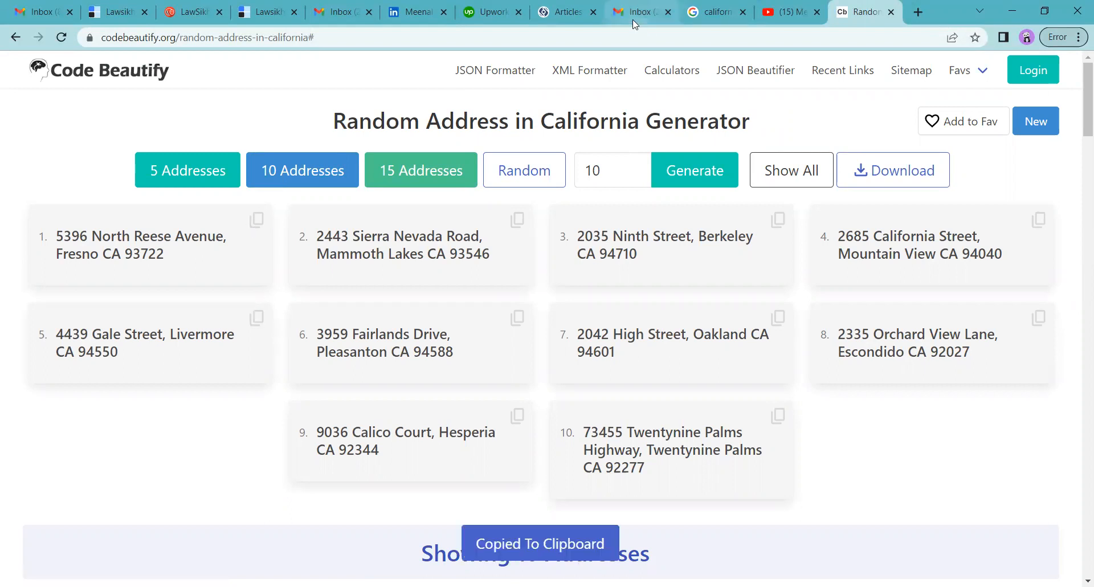
Paste the copied sample address into Address and enter the street name in STE/APT/FL.
click(548, 17)
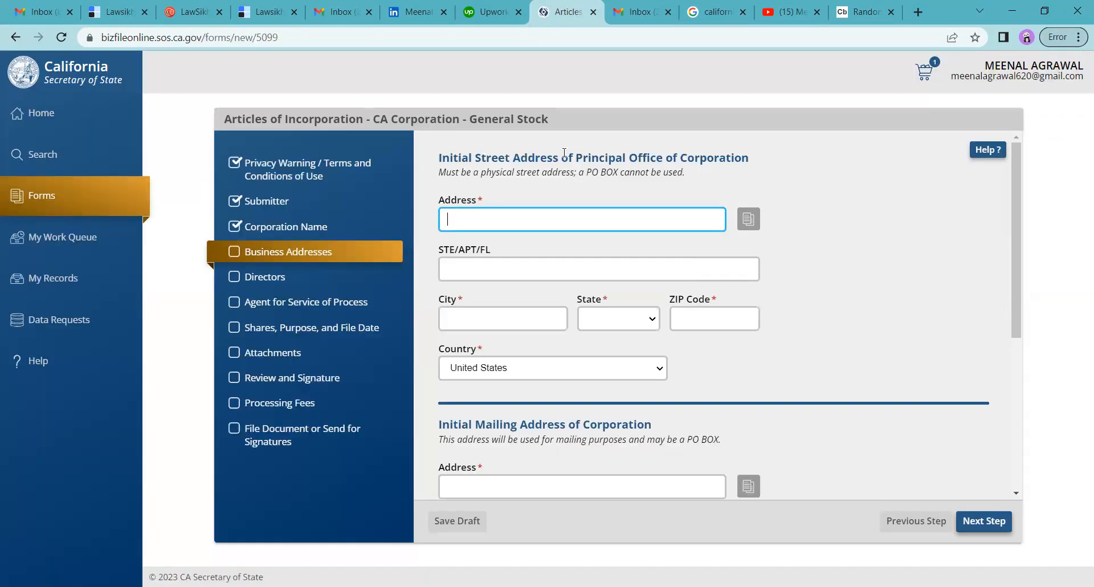
key(ctrl+v)
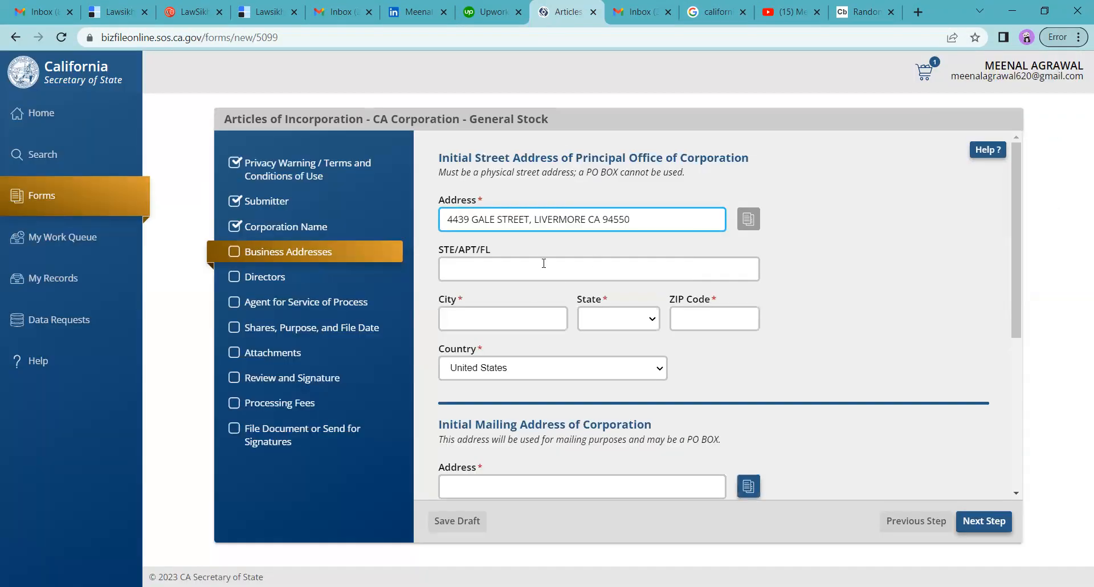
click(528, 259)
text(GALE STREET,)
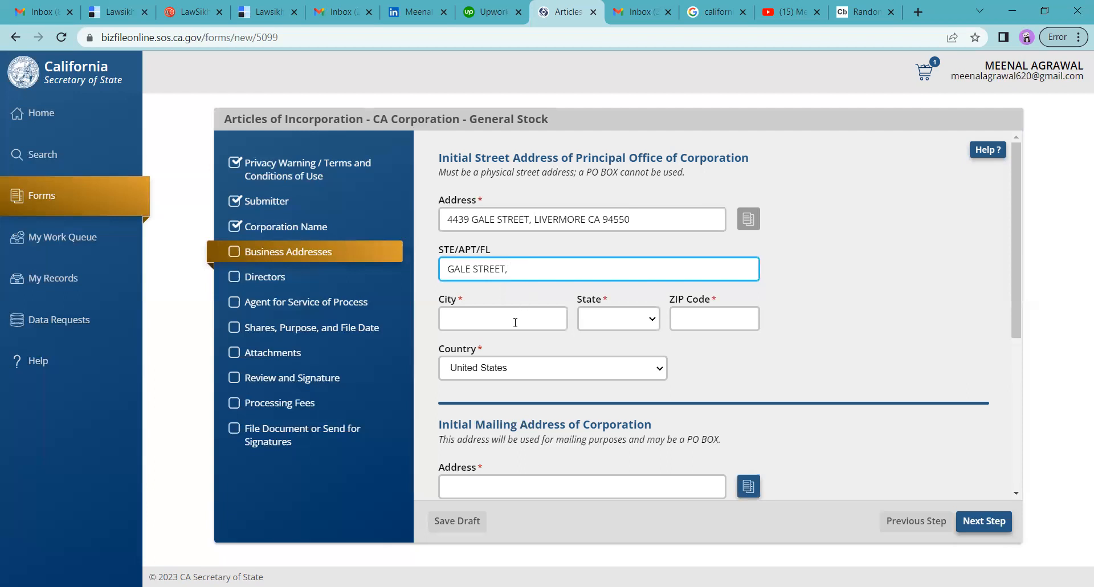
Set city LIVERMORE, state CA and the ZIP code, then trim Address to the street number.
click(515, 322)
text(LIVER)
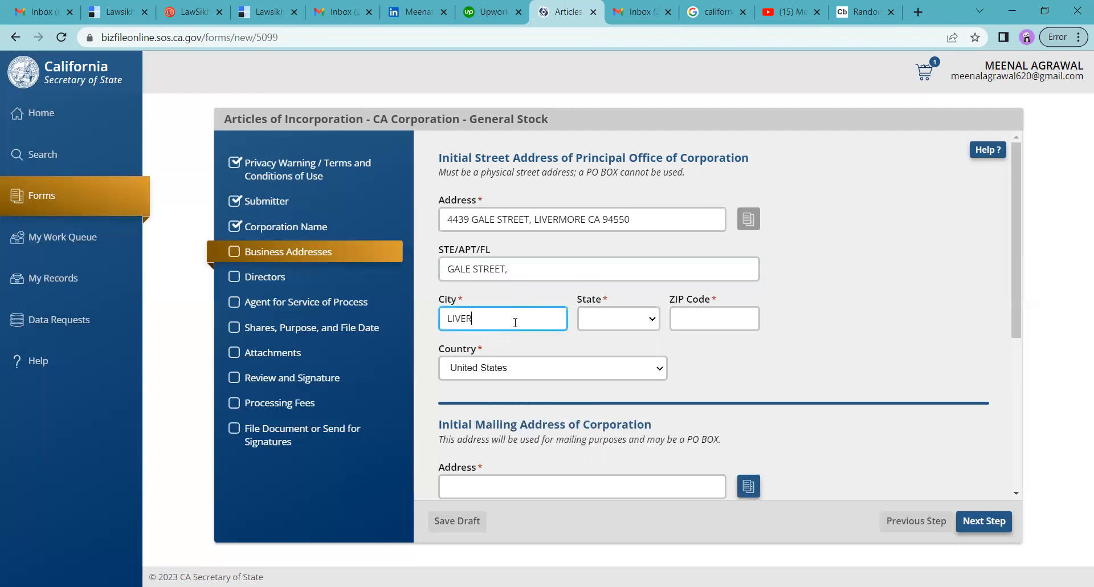
text(MORE)
click(622, 318)
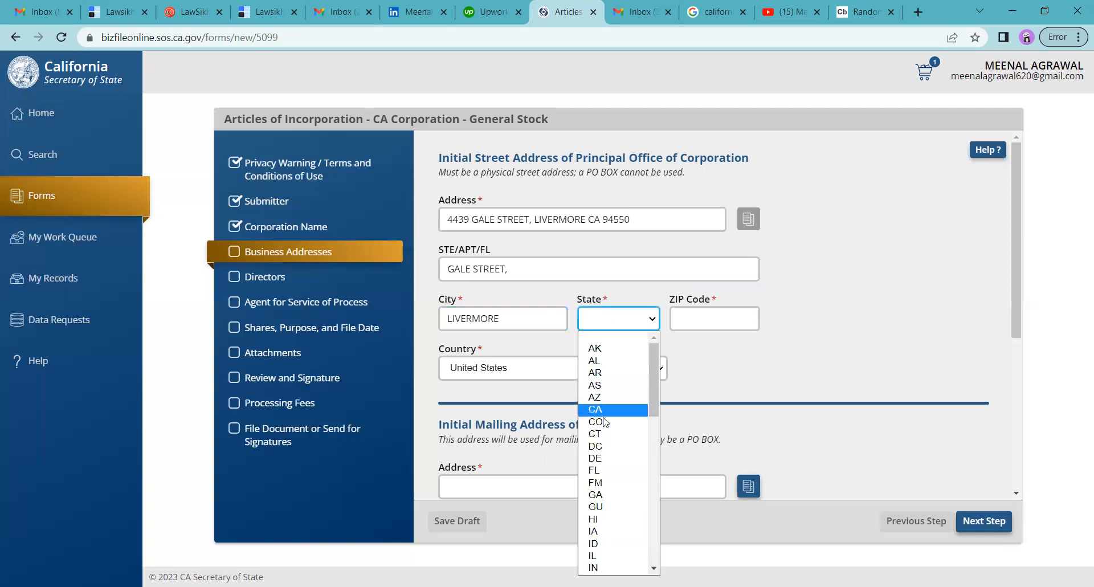
click(603, 411)
click(707, 323)
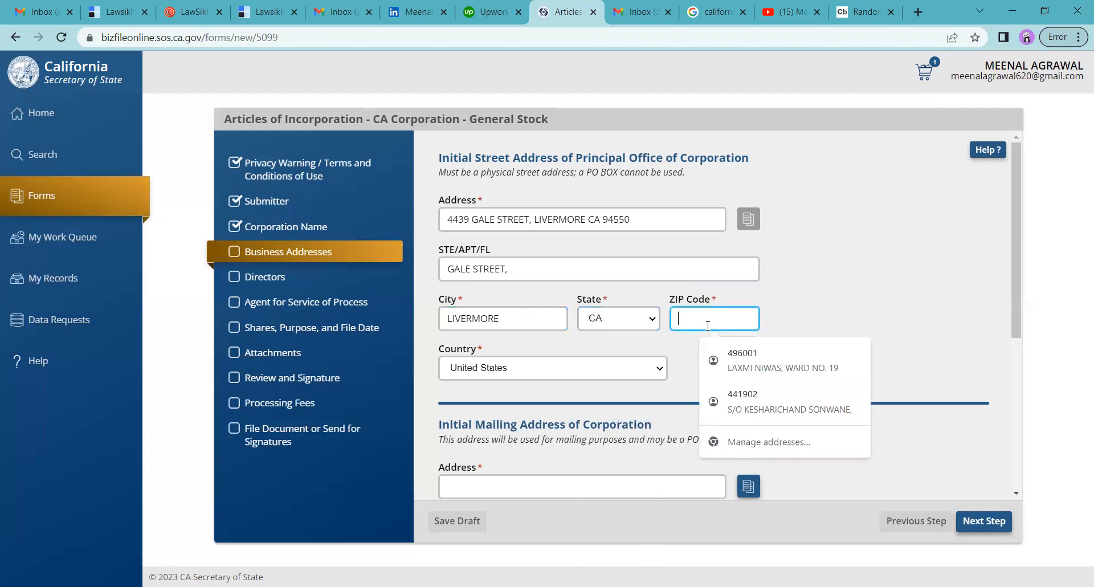
text(94550)
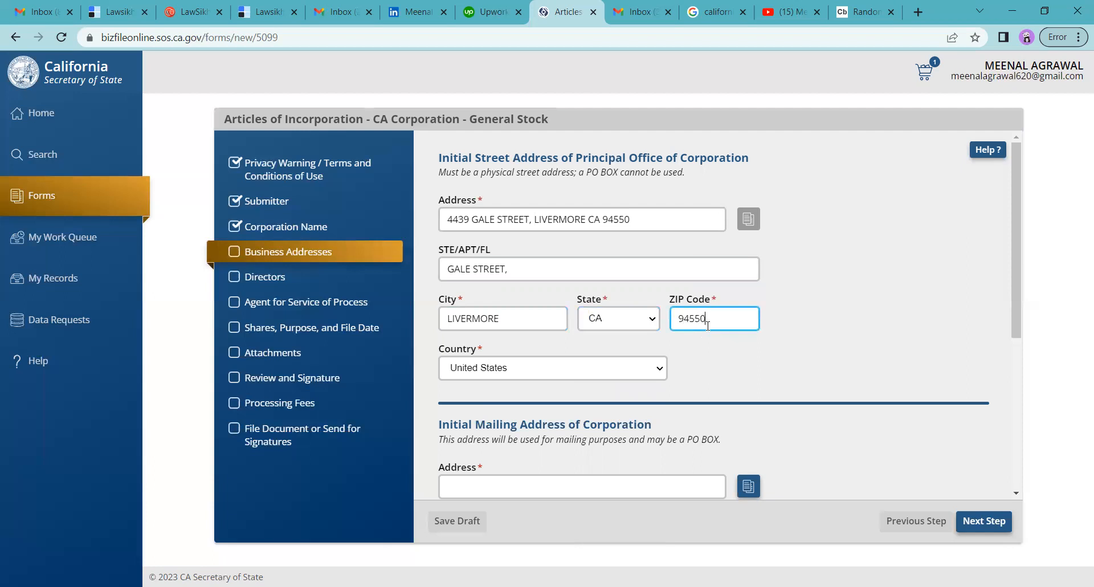
click(656, 223)
key(BackSpace)
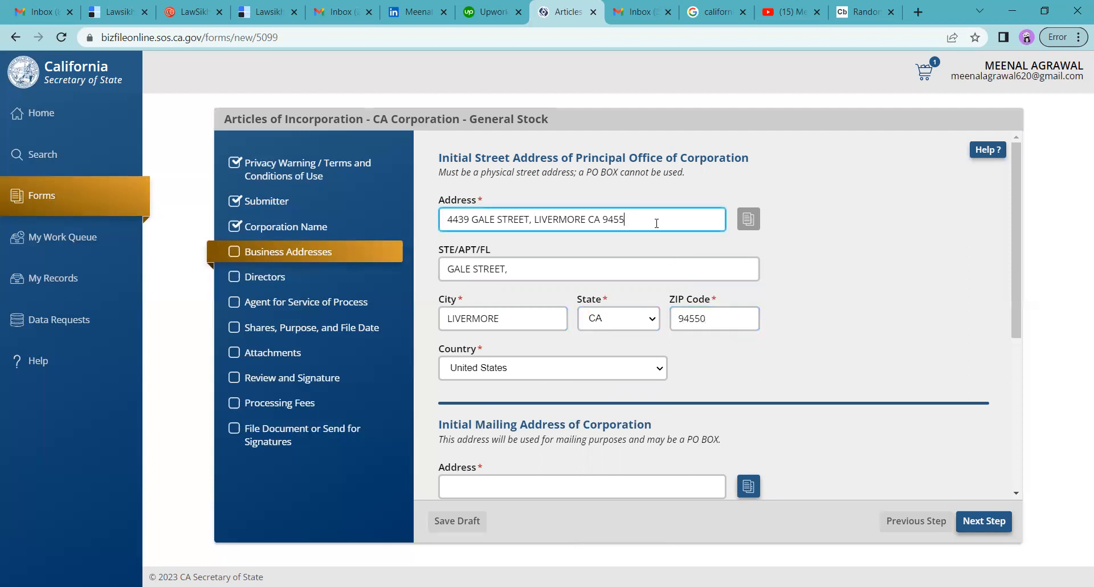
key(BackSpace)
key(BackSpace)
key(BackSpace)
key(BackSpace)
key(BackSpace)
key(BackSpace)
key(BackSpace)
key(BackSpace)
key(BackSpace)
key(BackSpace)
key(BackSpace)
key(BackSpace)
key(BackSpace)
key(BackSpace)
key(BackSpace)
key(BackSpace)
key(BackSpace)
key(BackSpace)
key(BackSpace)
key(BackSpace)
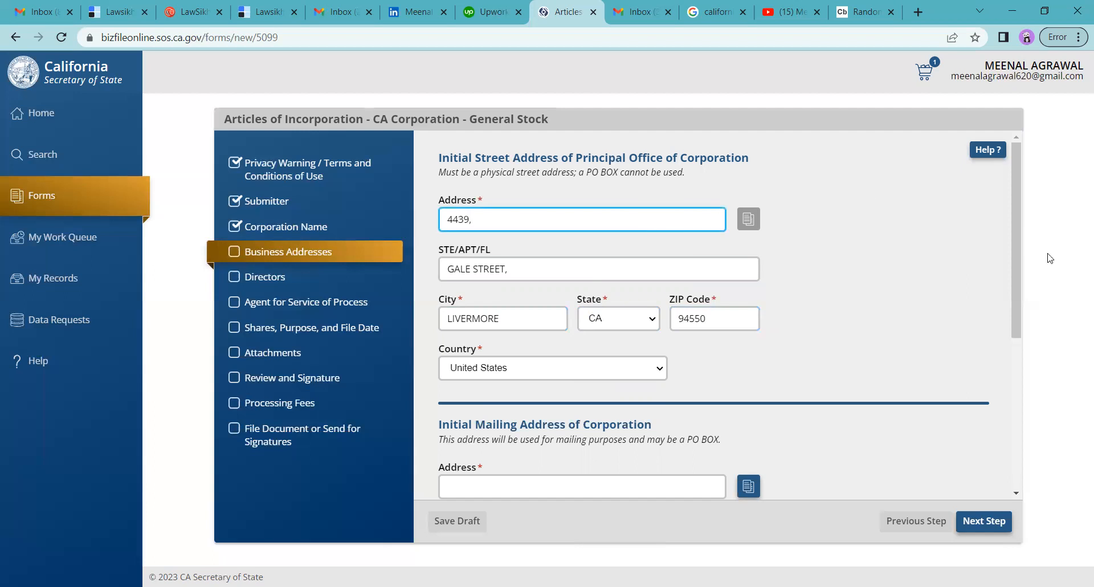
Copy the Principal Address into the Initial Mailing Address and continue to Directors.
drag(1014, 292, 1014, 429)
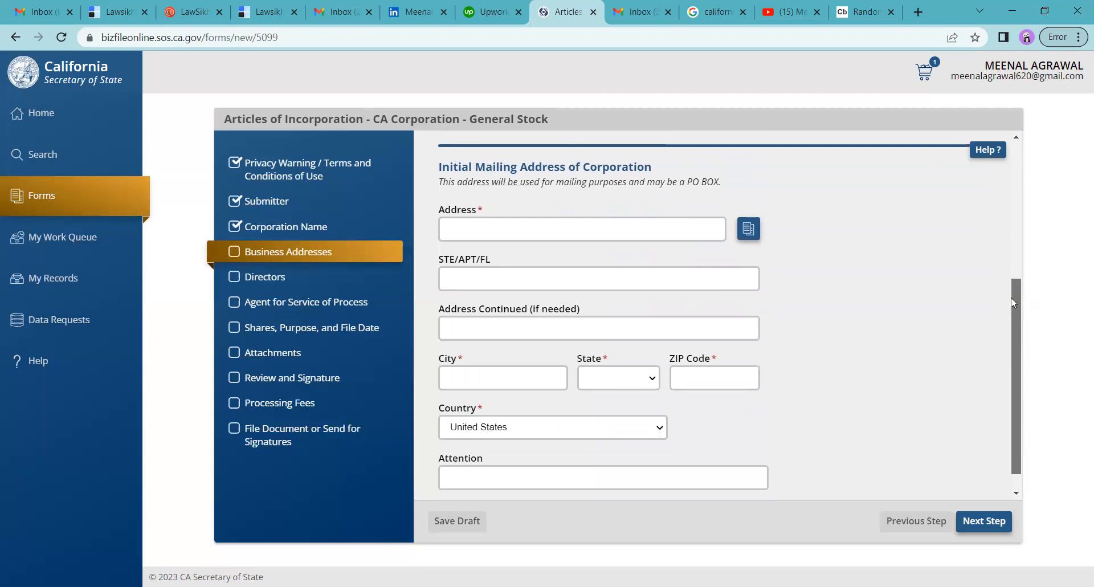
drag(1013, 305, 1015, 349)
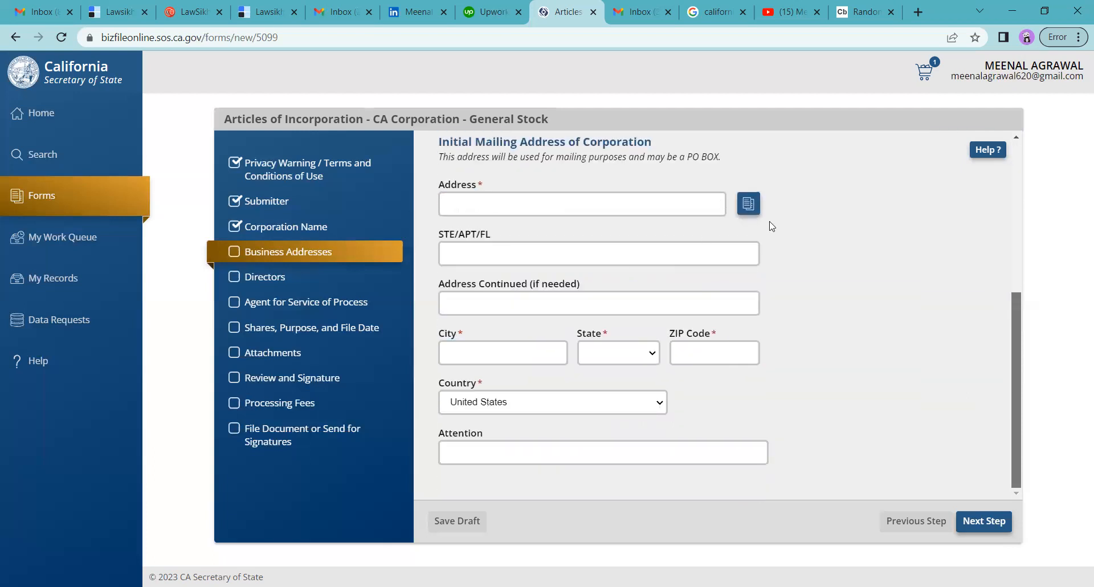
click(748, 204)
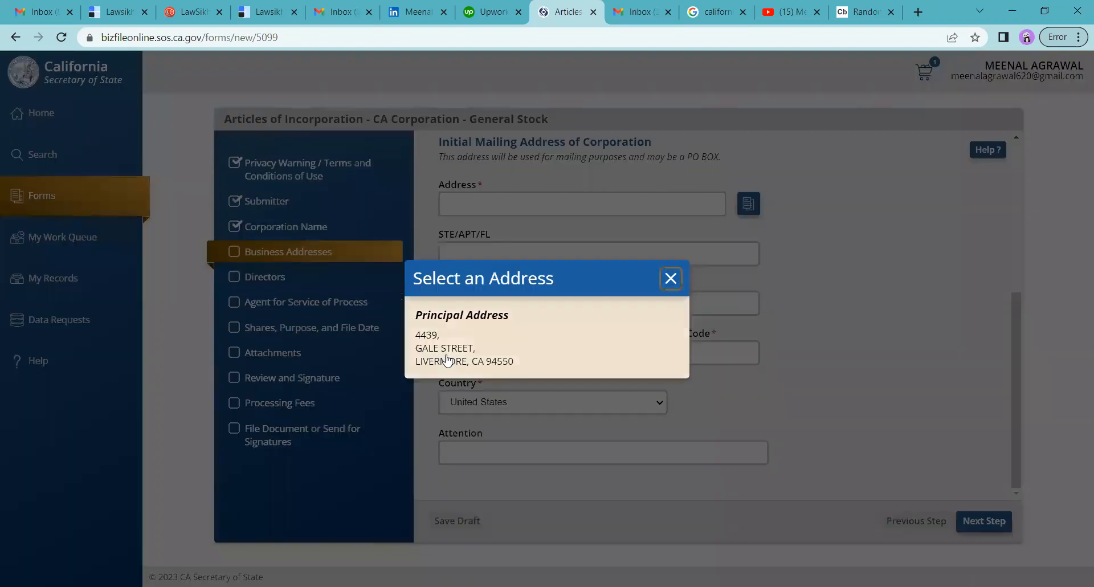
click(448, 360)
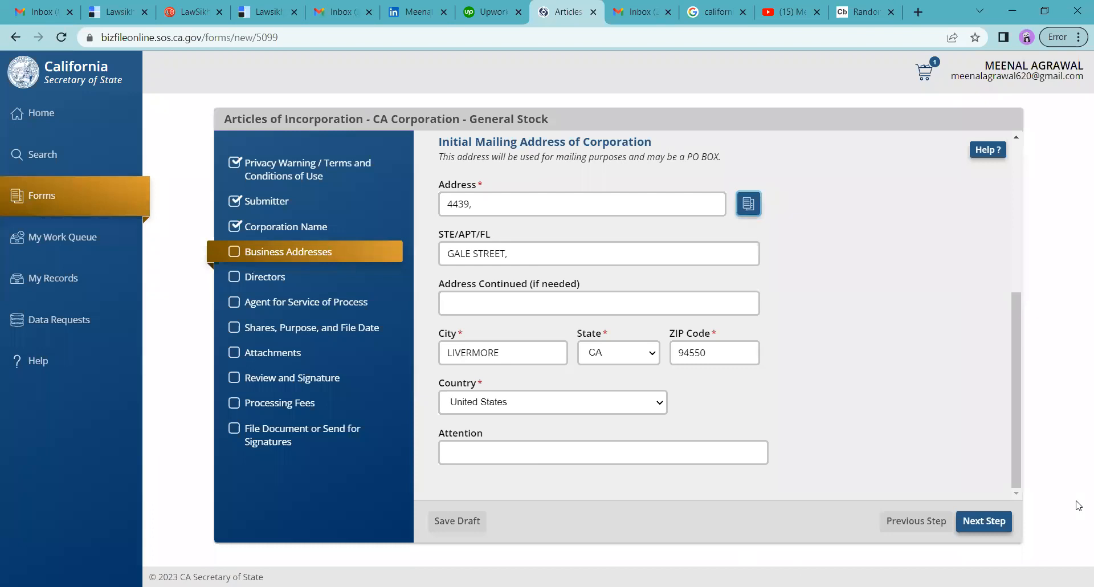
click(989, 521)
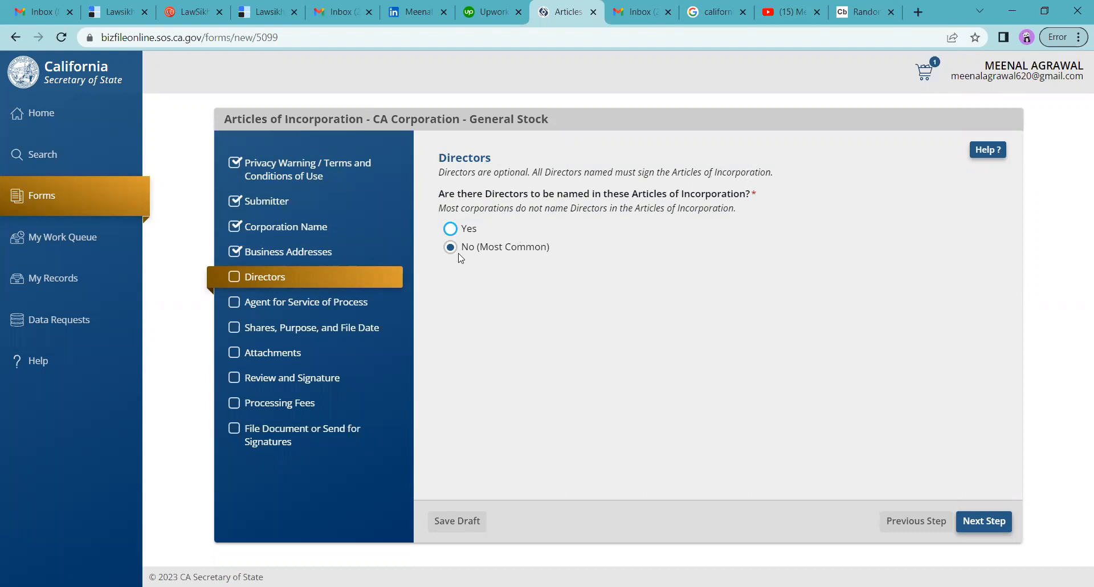
Back out of the add-director form and answer Directors with No (Most Common).
click(973, 527)
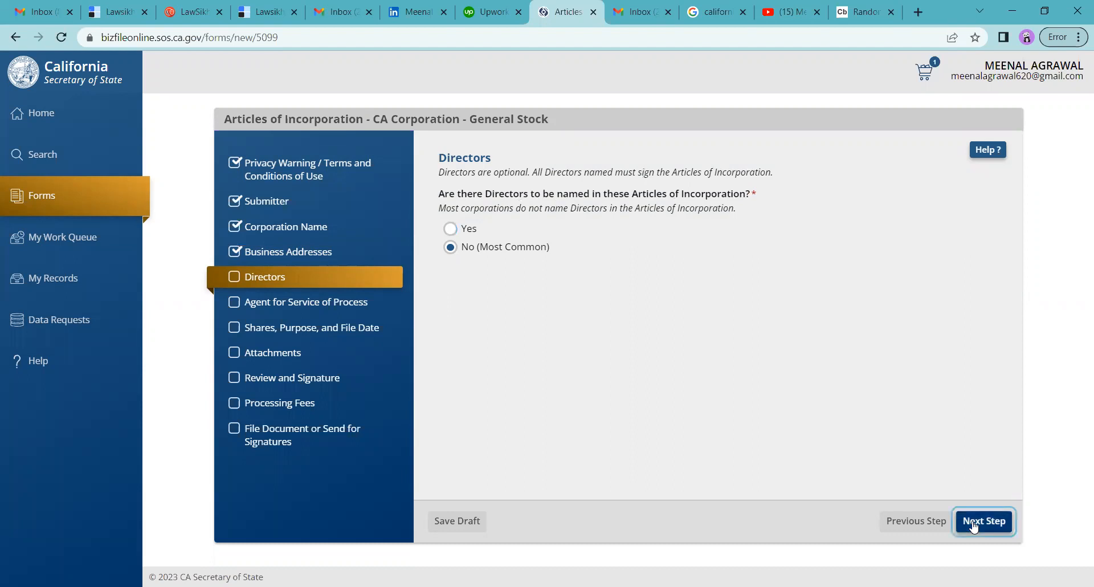
click(915, 523)
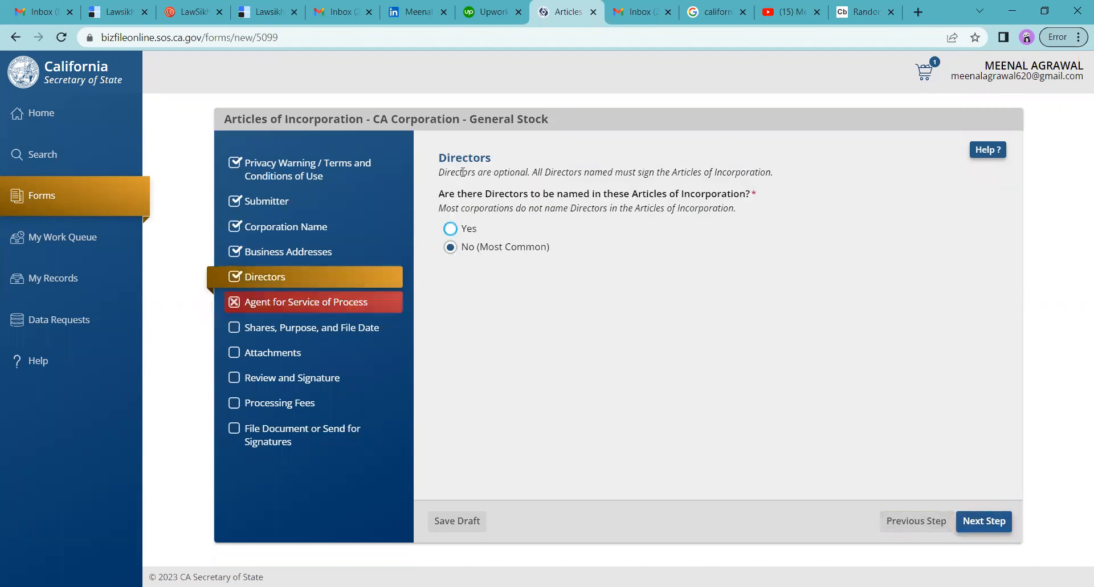
click(450, 229)
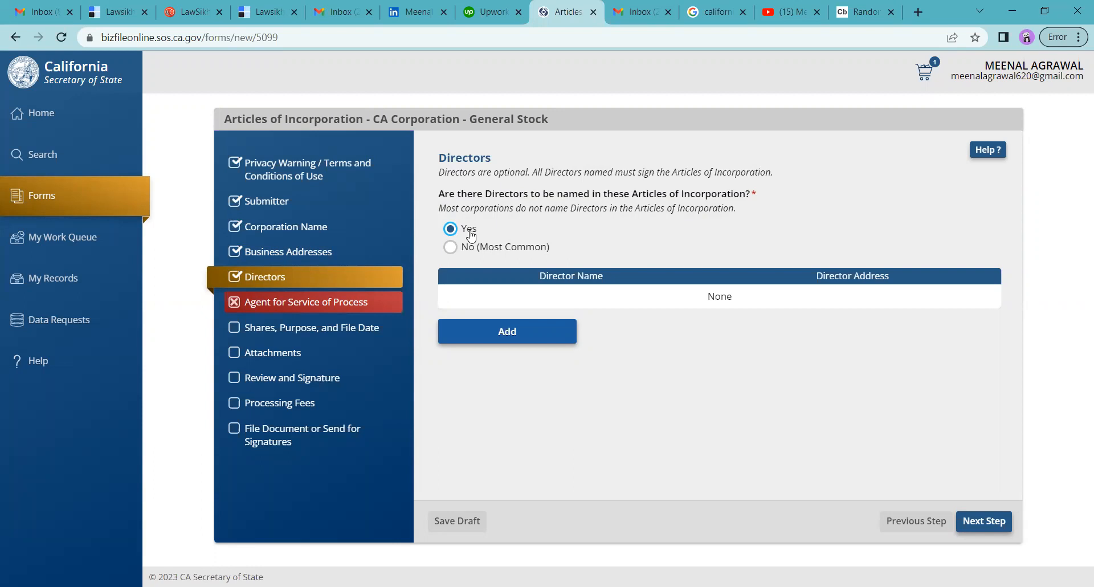
click(510, 342)
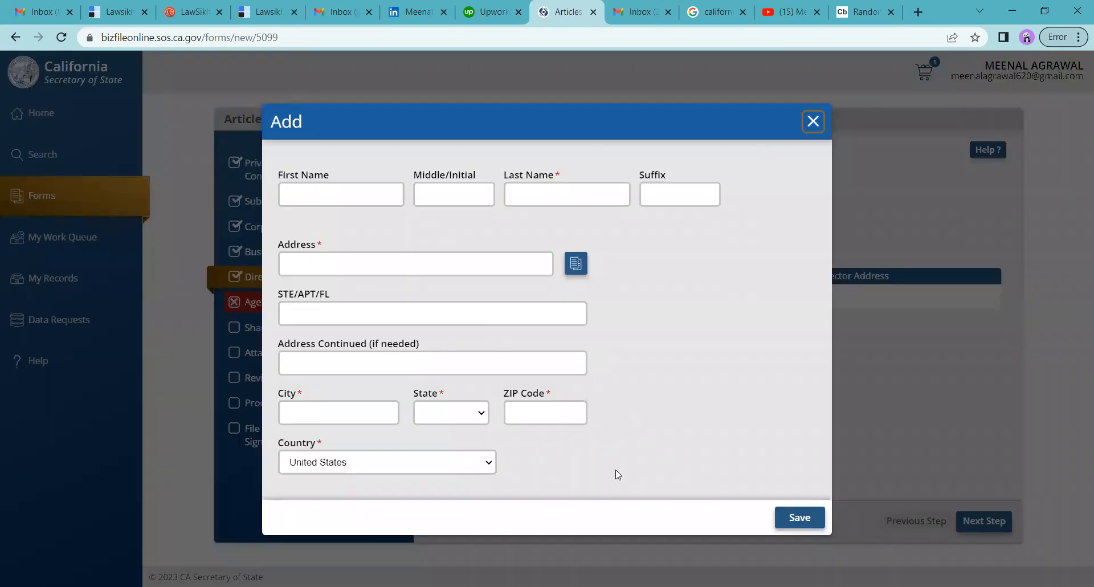
click(814, 123)
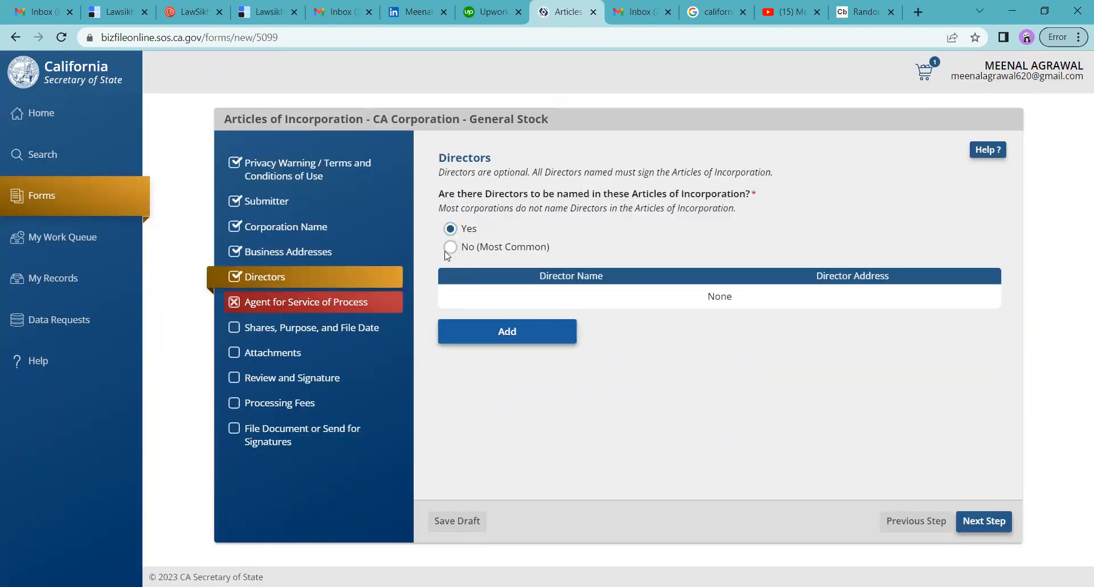
click(450, 248)
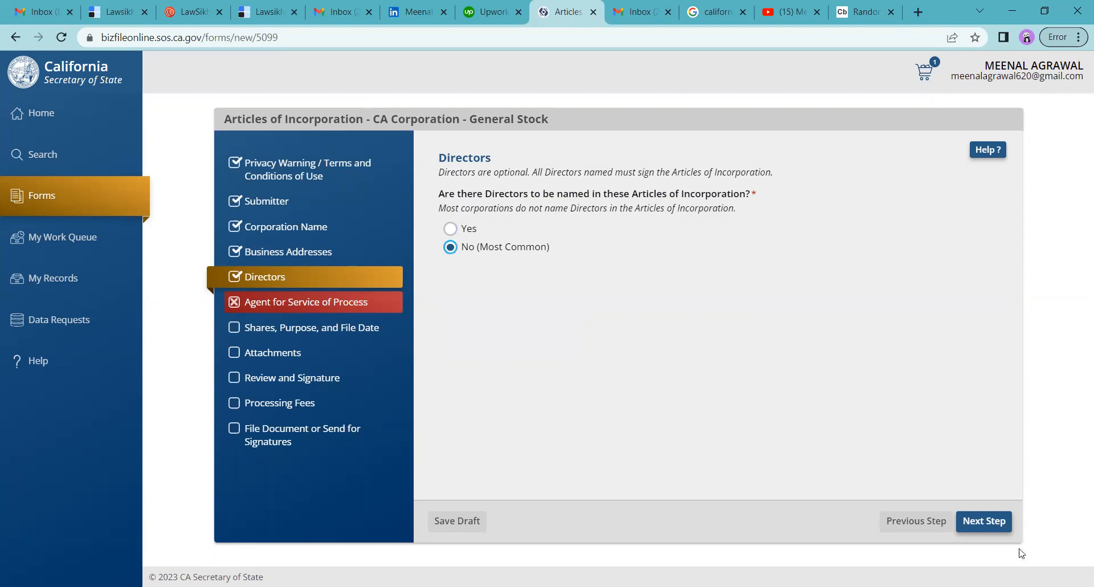
Choose California Registered Corporate Agent (1505) and certify the agent agreed to serve.
click(989, 529)
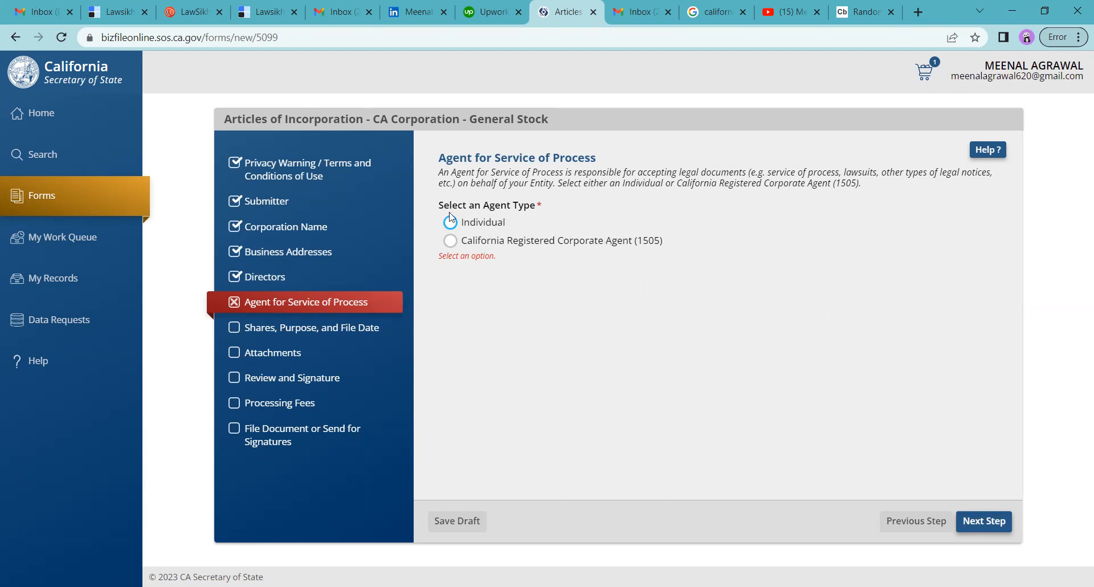
click(450, 242)
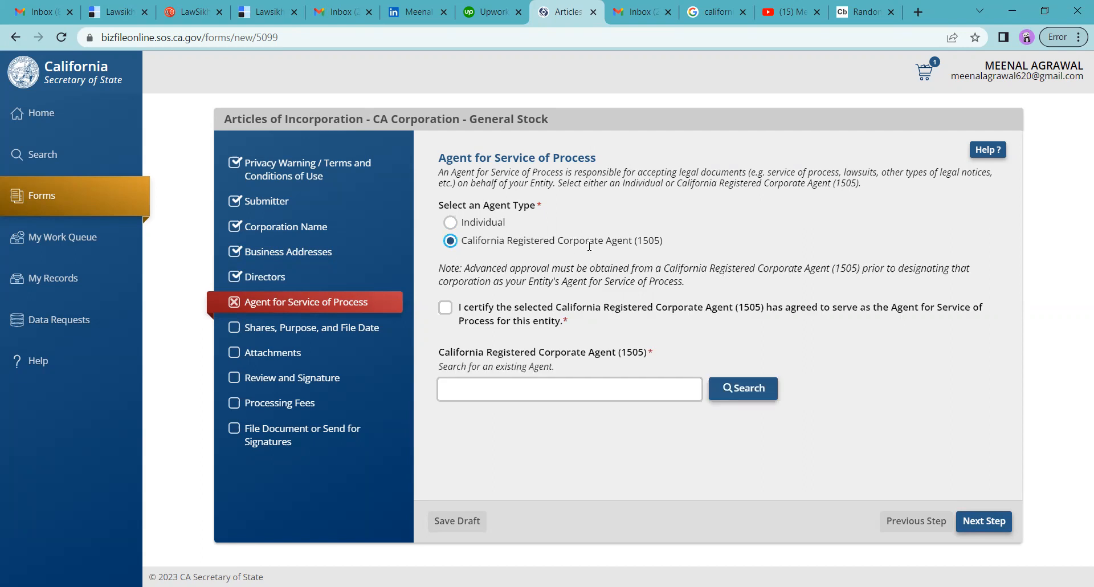
click(446, 310)
Search 1505 agents, pick 1810 DOWNTOWN RESTAURANT, CORP., and continue to Shares, Purpose, and File Date.
click(738, 387)
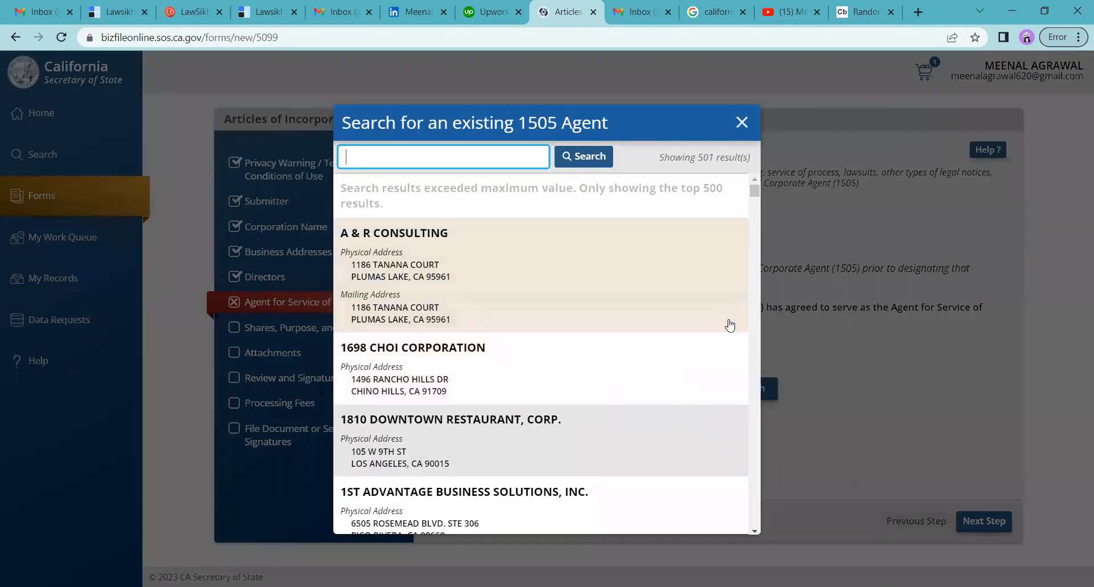
click(431, 459)
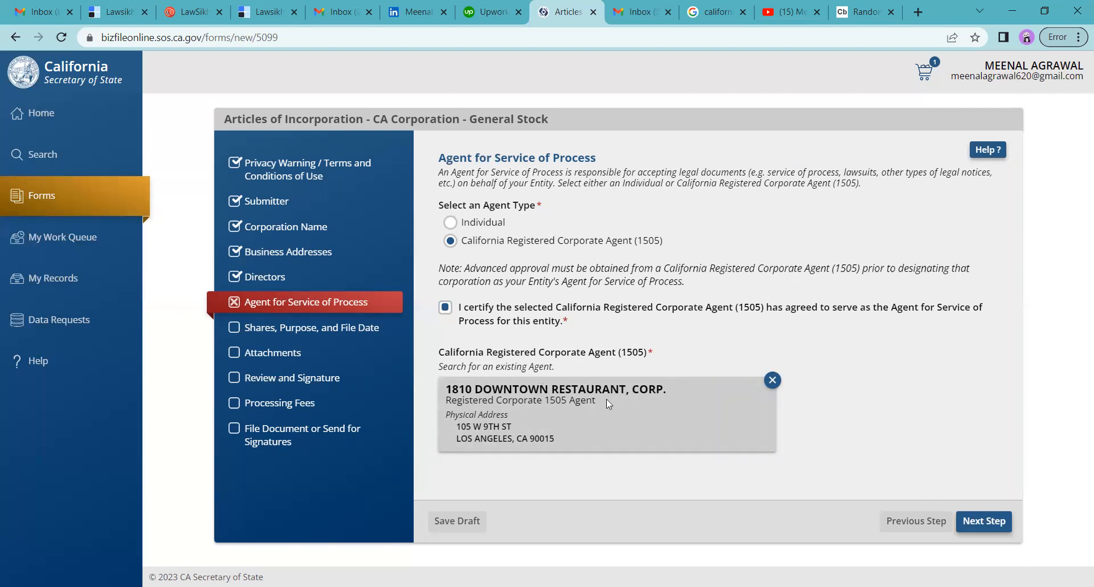
click(989, 523)
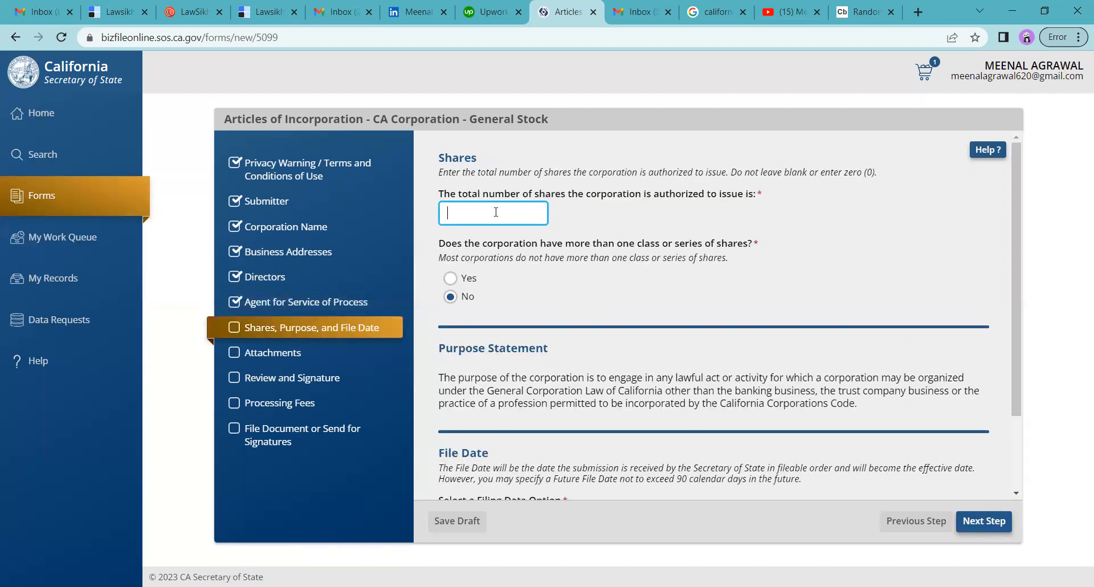
Enter 100000 as the total authorized shares, then scroll down to the File Date section.
click(453, 209)
text(1000000)
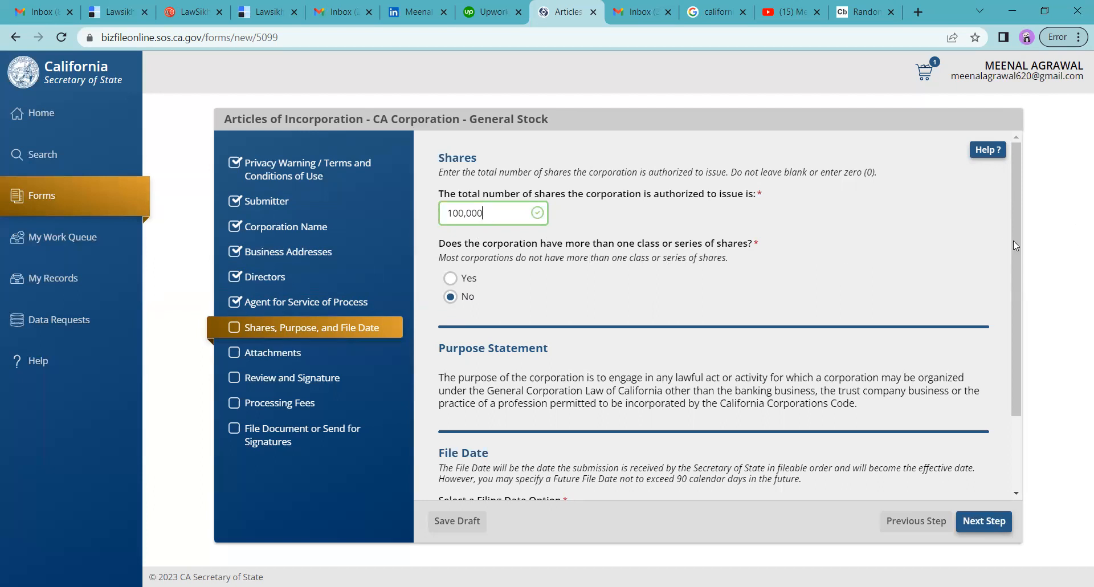
scroll(1014, 247, down, 2)
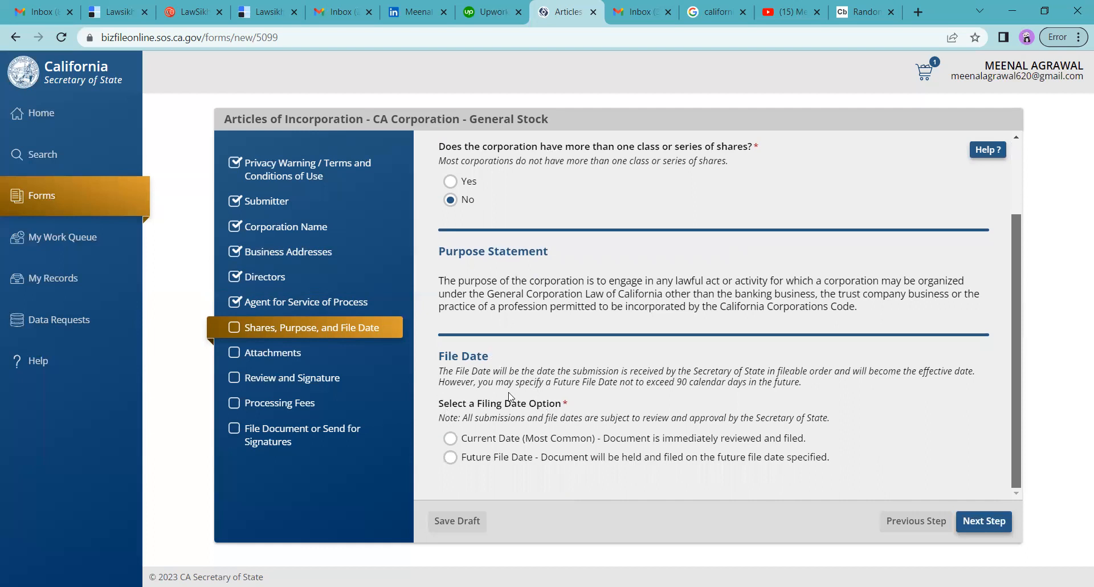
Set a Future File Date of 07/26/2023 and continue to Attachments.
click(451, 458)
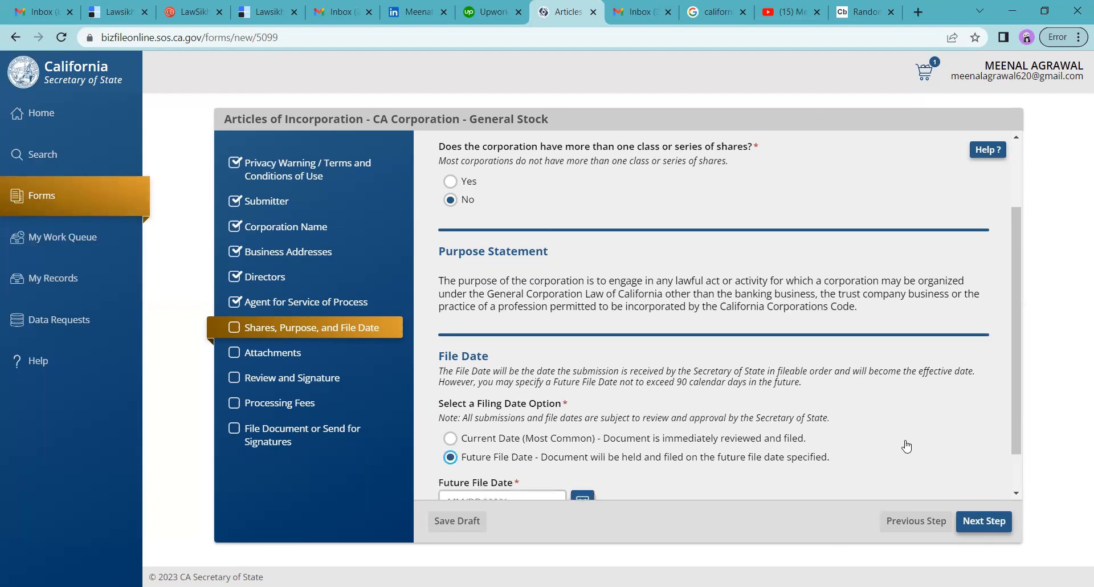
scroll(1019, 481, down, 1)
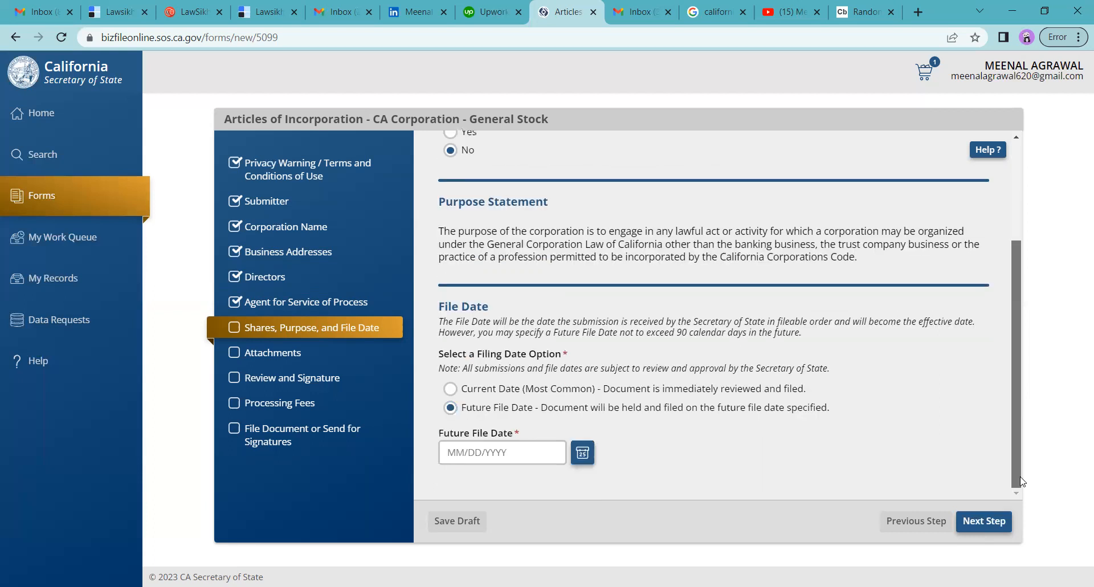
click(582, 453)
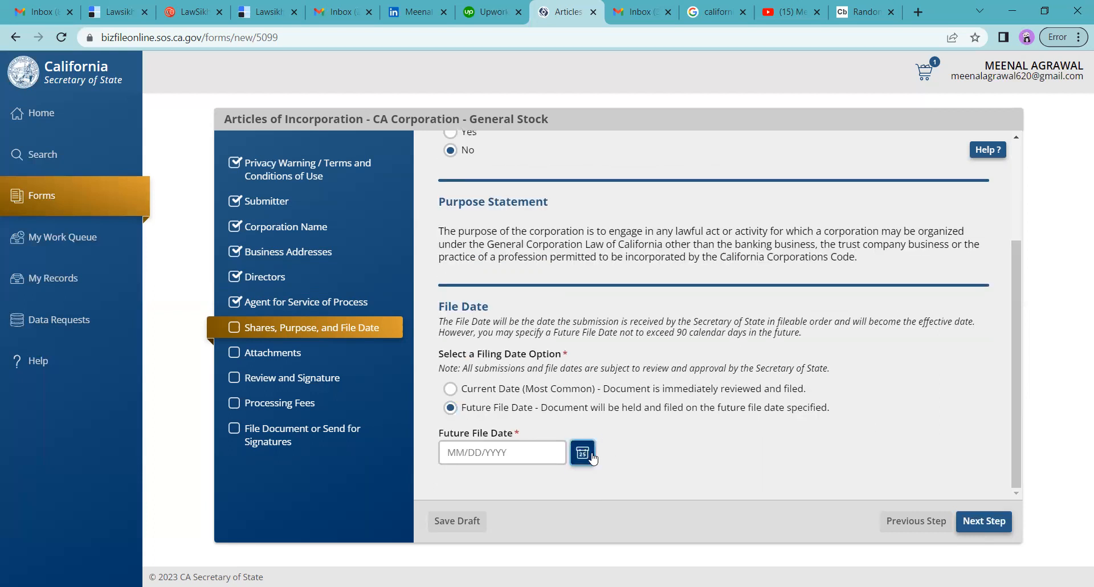
click(547, 393)
click(997, 522)
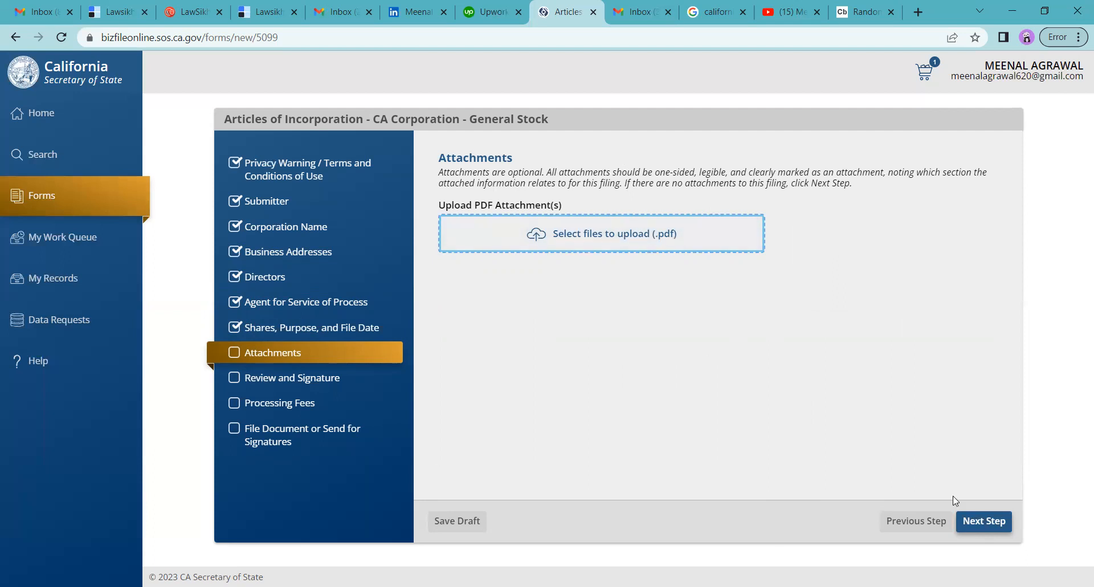
Skip Attachments, look over the Review page, and select One Signature.
click(990, 533)
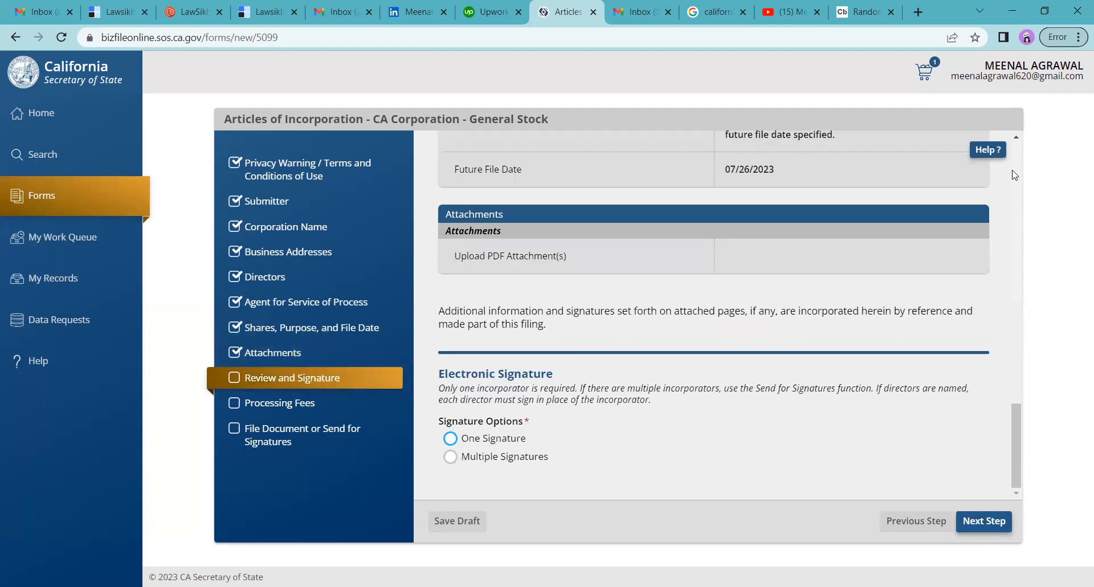
scroll(1016, 160, up, 1)
scroll(1014, 157, up, 15)
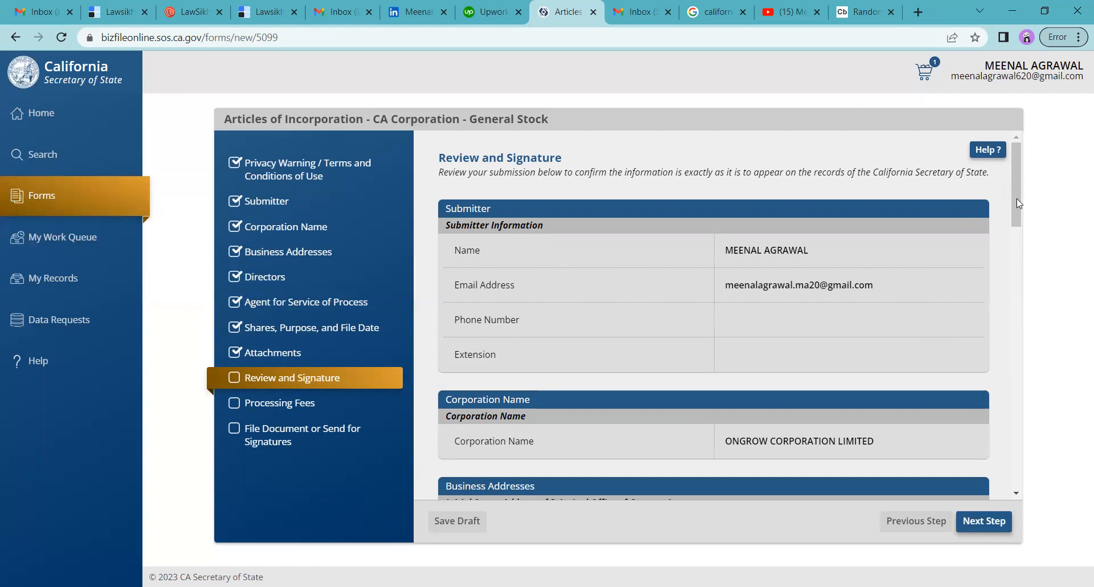
drag(1016, 203, 1017, 259)
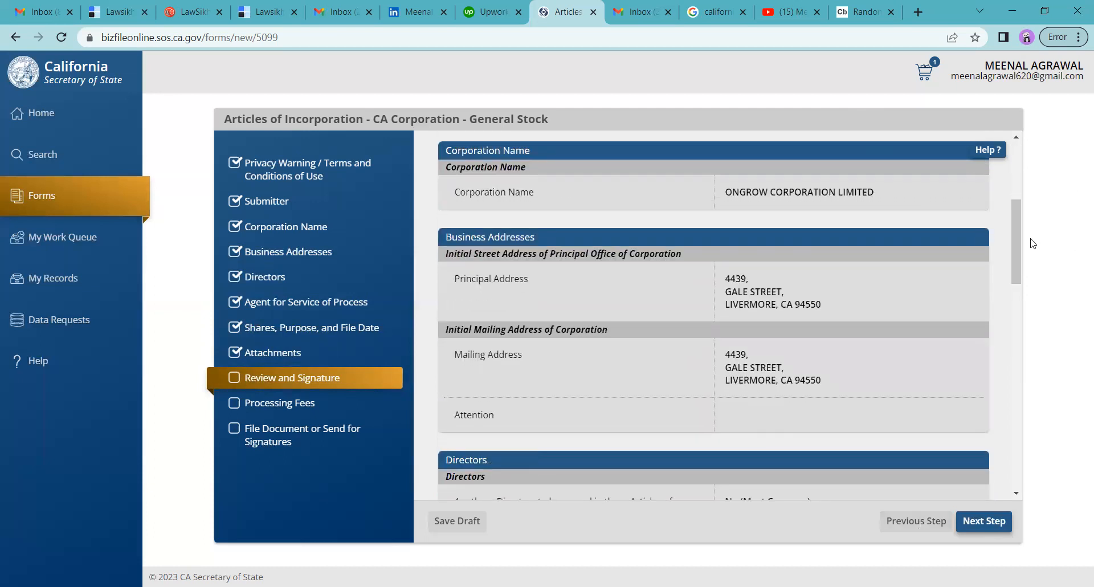
drag(1020, 272, 1015, 463)
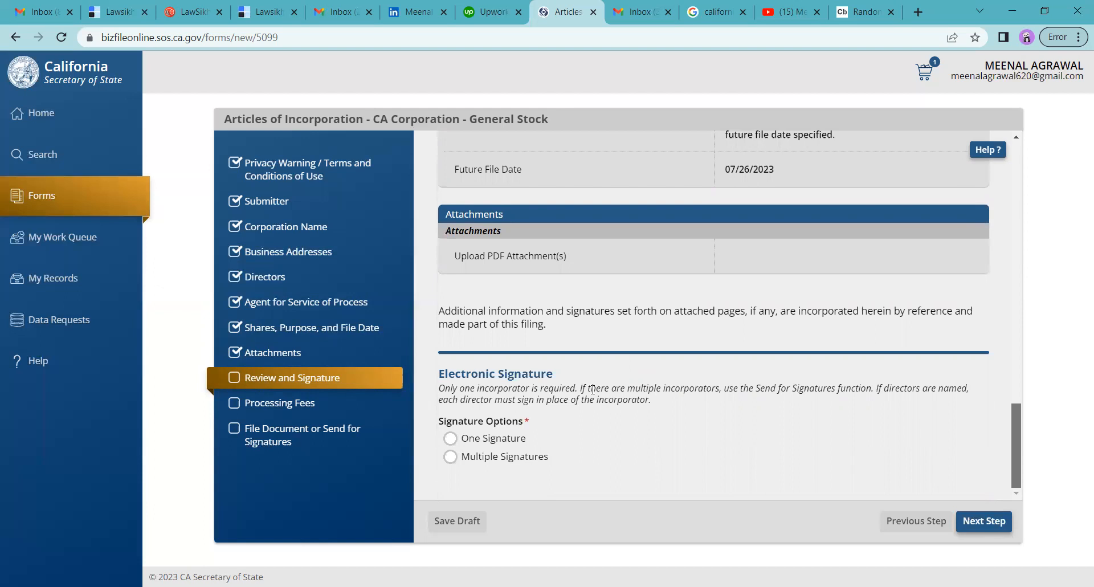
click(449, 438)
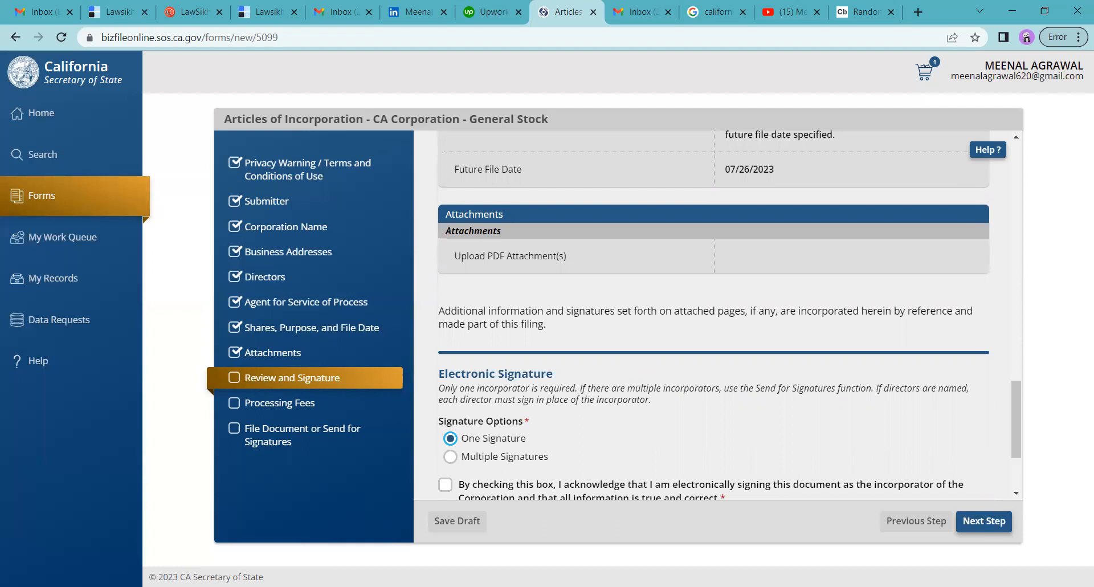
drag(1017, 437, 1018, 455)
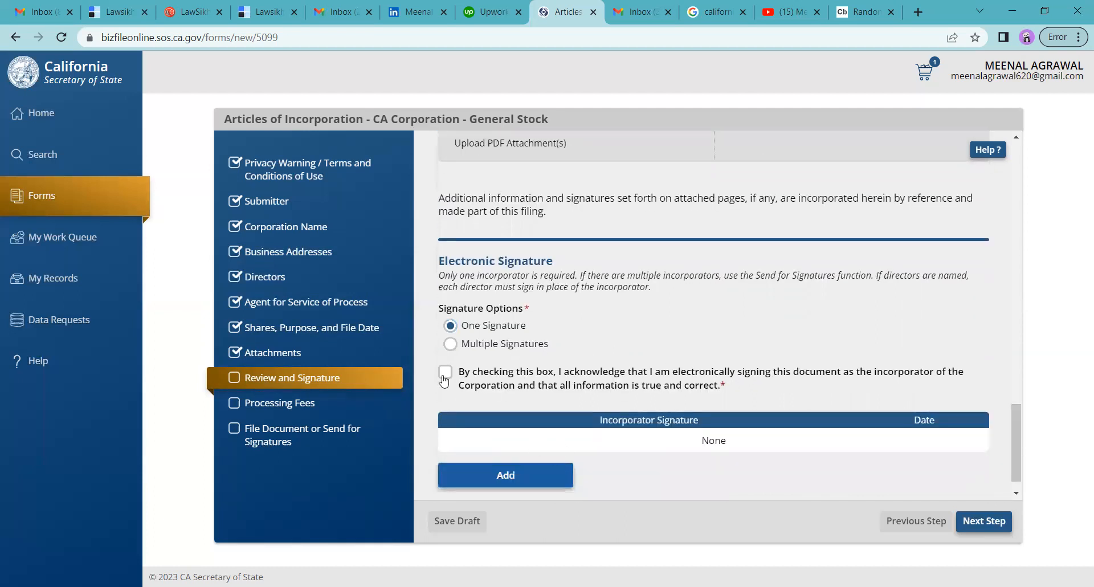
Acknowledge and save the incorporator's signature with their name and today's date (07/25/2023).
click(445, 376)
click(532, 478)
click(457, 296)
text(m)
key(BackSpace)
text(M)
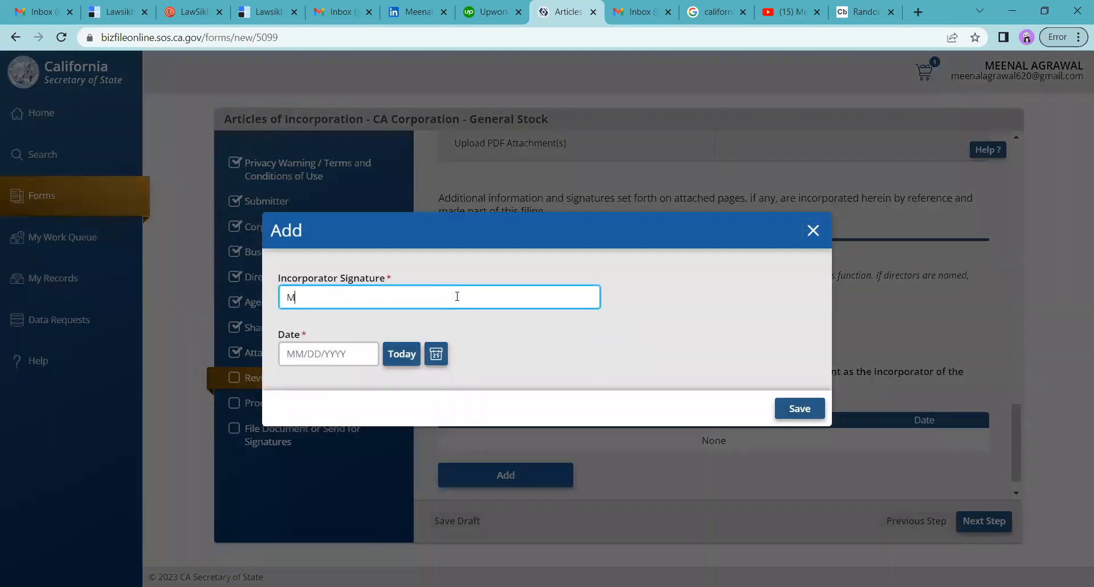
text(EENAL)
click(436, 354)
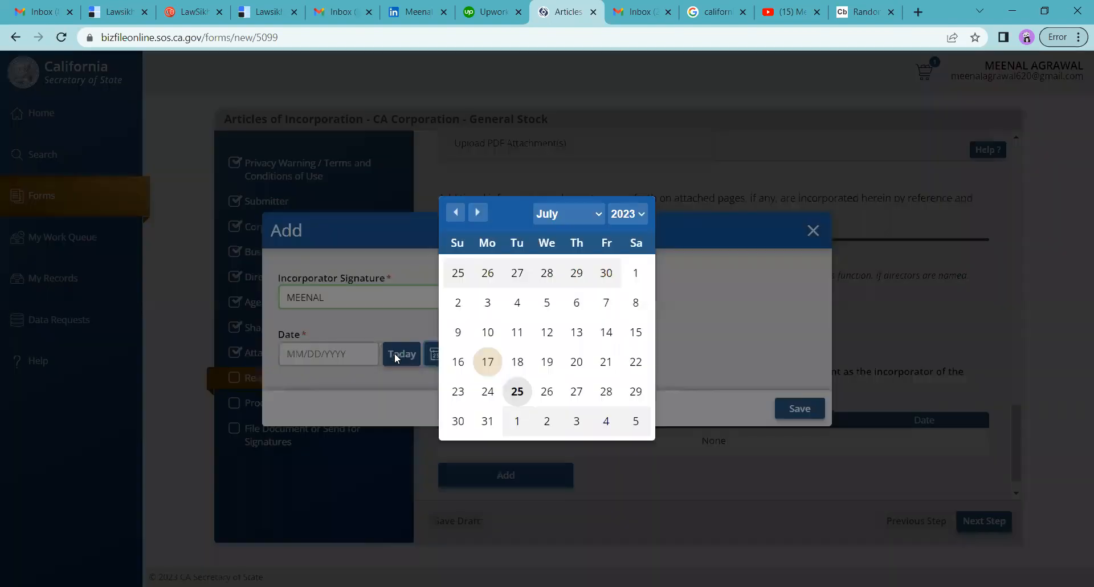
click(395, 356)
click(402, 354)
click(802, 409)
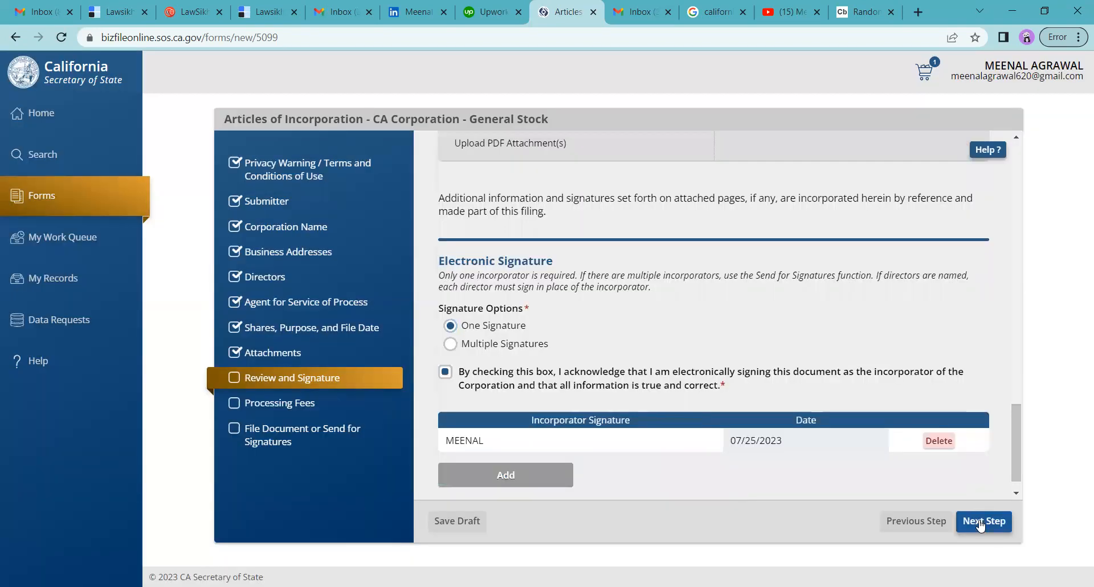
click(979, 523)
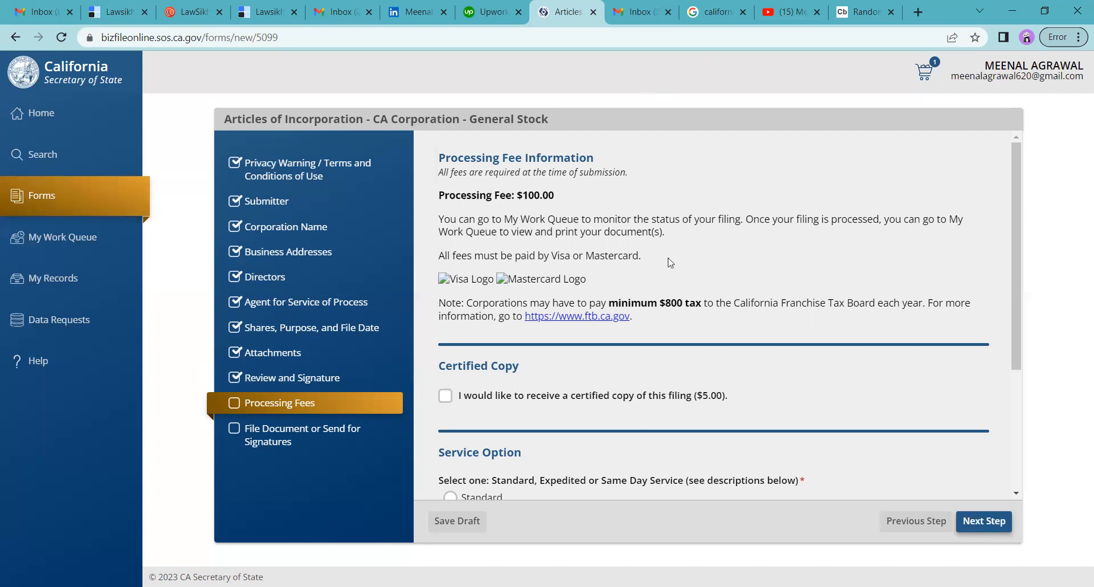
Add a $5.00 certified copy, choose Standard service, and continue to File Online.
drag(1017, 228, 1036, 329)
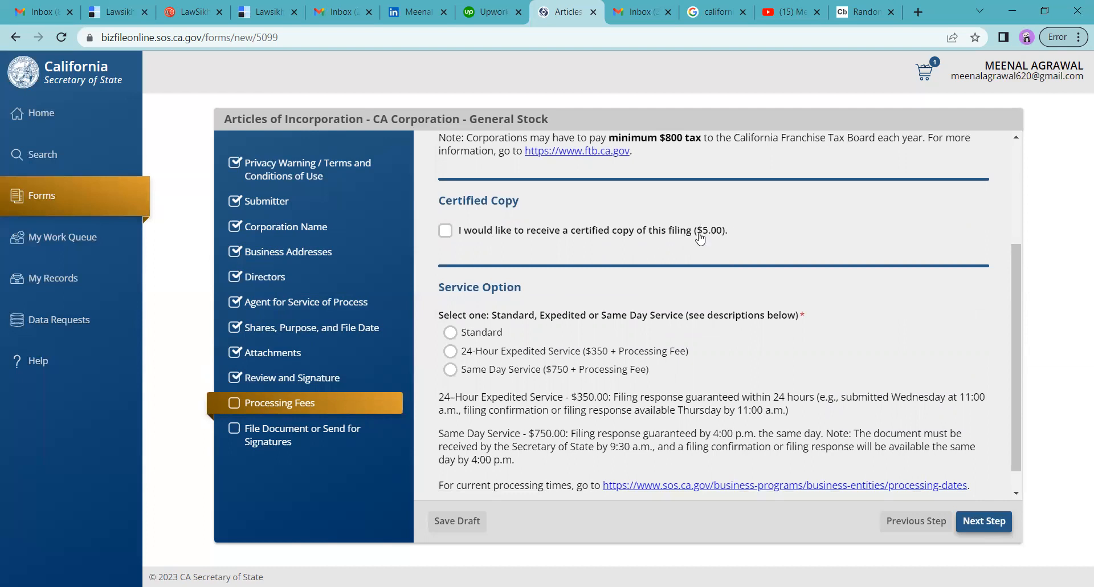
click(446, 233)
drag(1019, 389, 1032, 451)
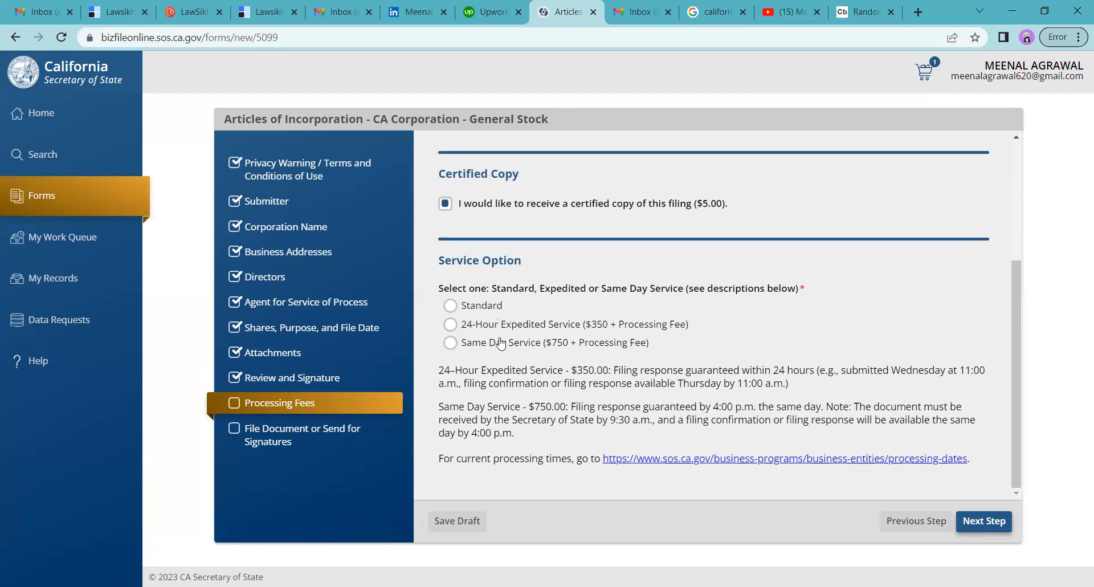
click(1022, 246)
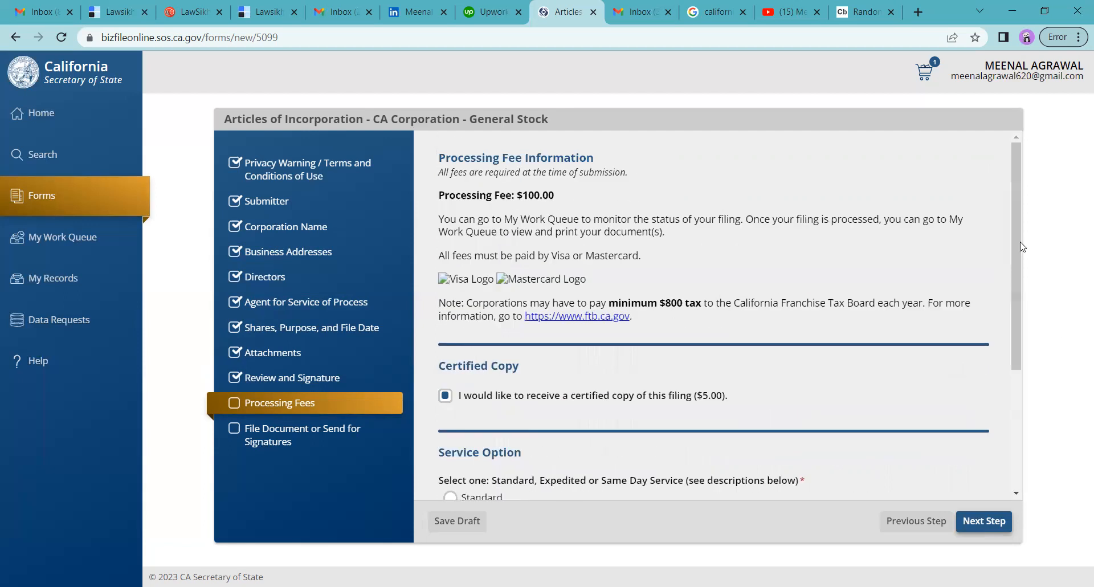
drag(1019, 270, 1030, 409)
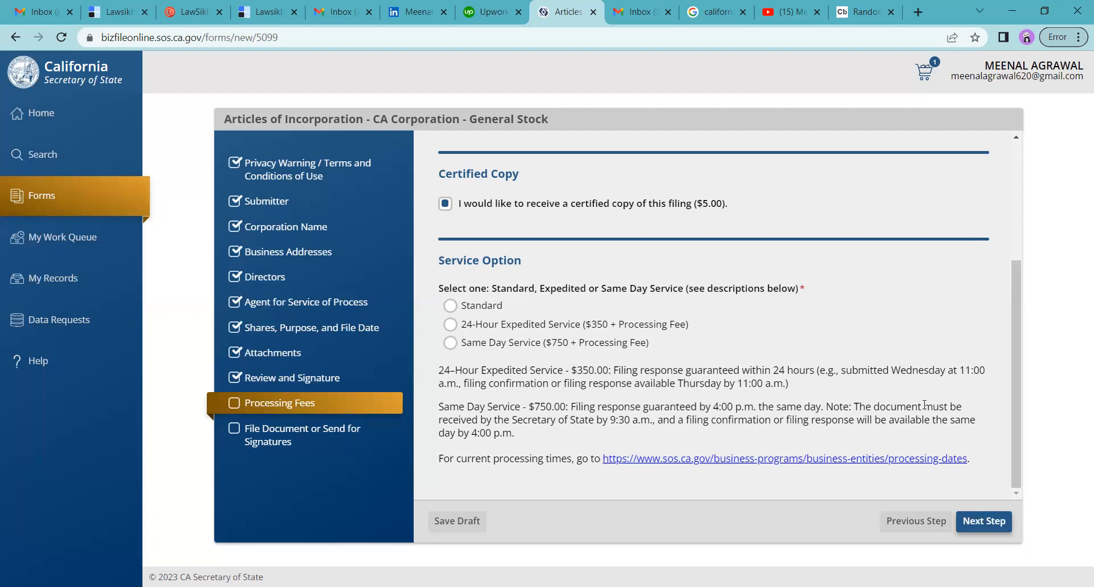
click(449, 307)
click(981, 522)
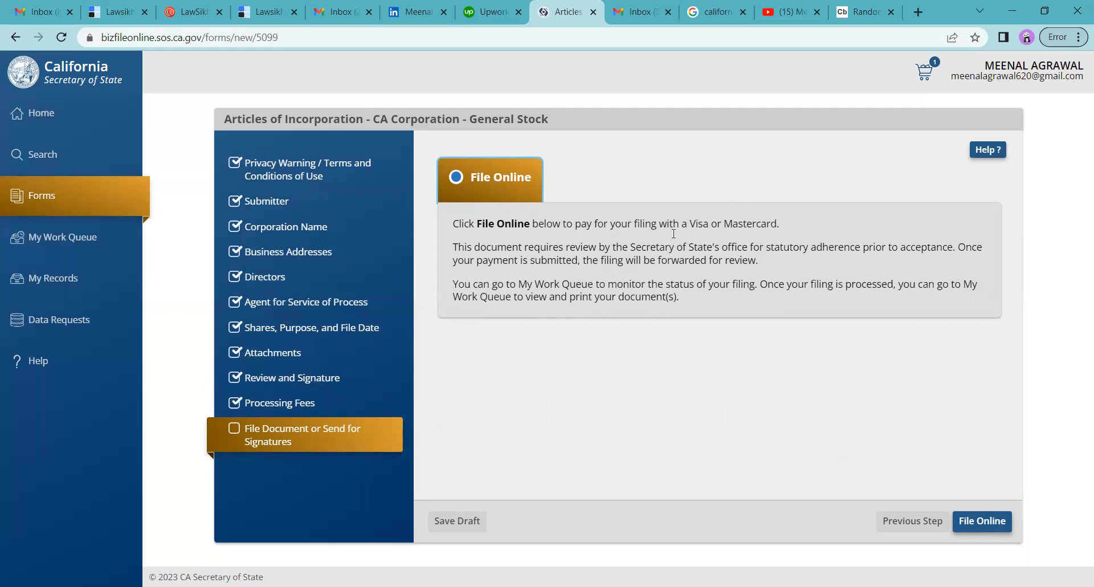
Add the filing to the cart and delete the duplicate $100.00 ONGROW CORPORATION LIMITED entry.
click(996, 521)
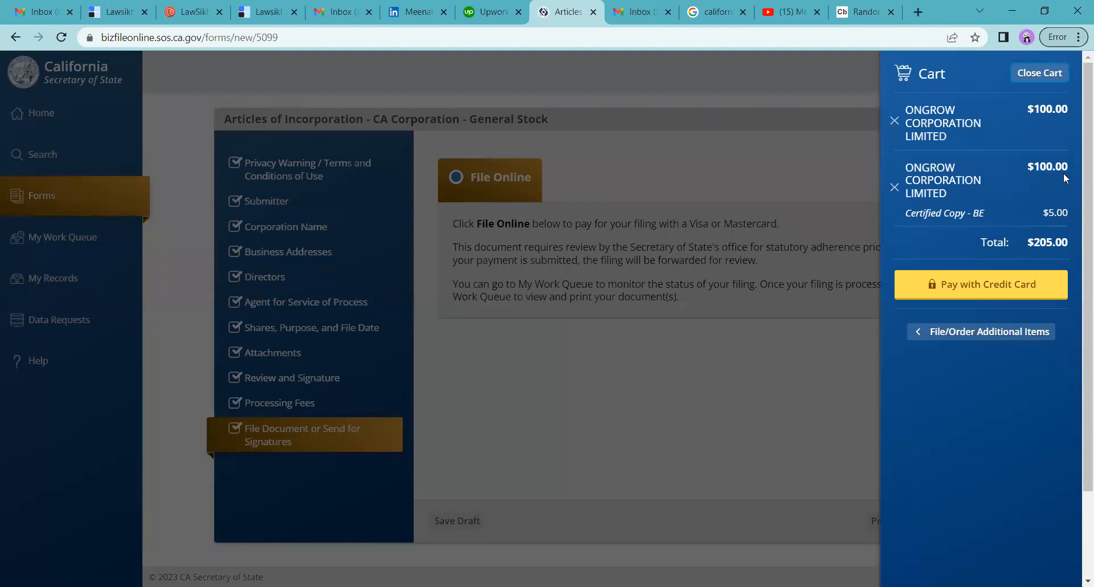
click(895, 122)
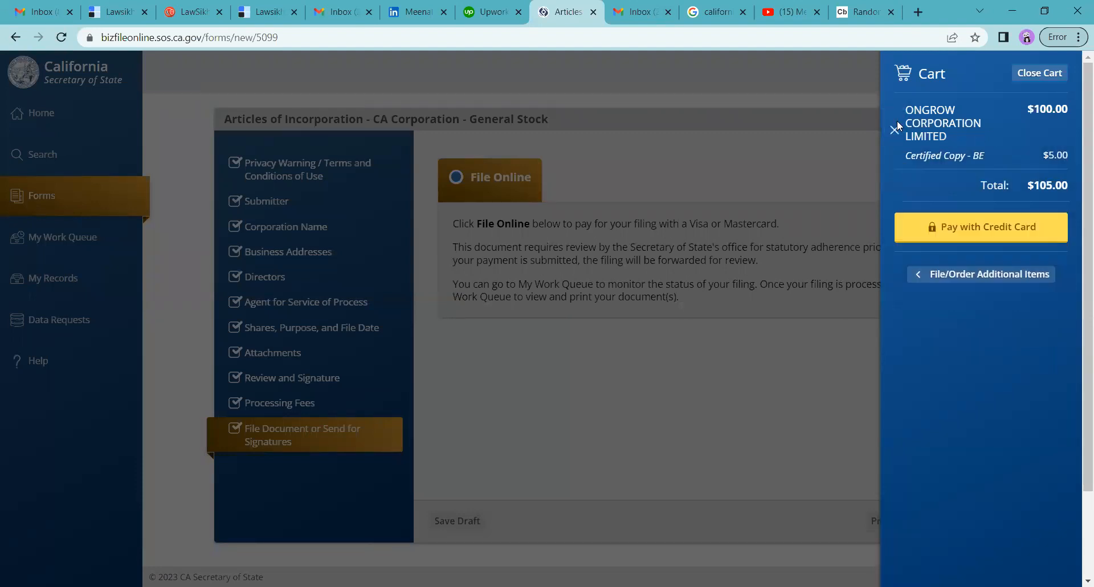